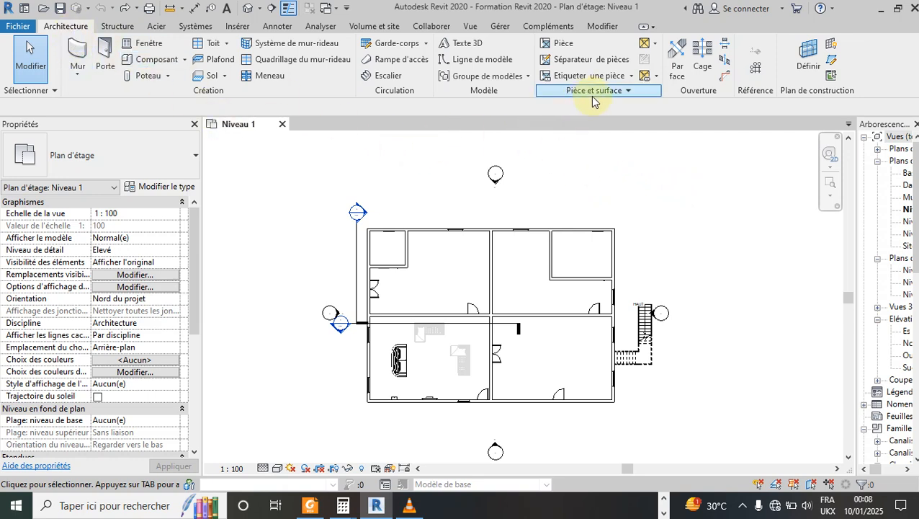
- Place a tagged room on Niveau 1 in the open area outside the building's upper-right corner, and check its room properties
left_click(561, 47)
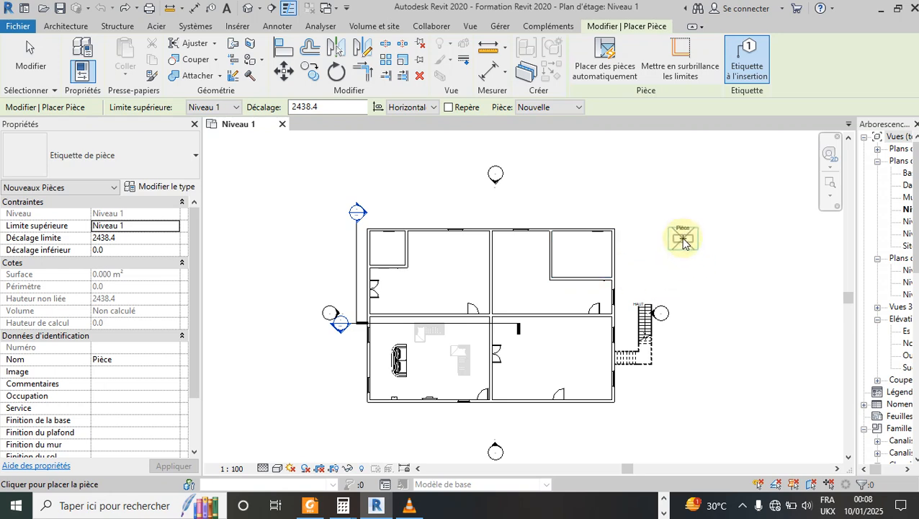
left_click(682, 240)
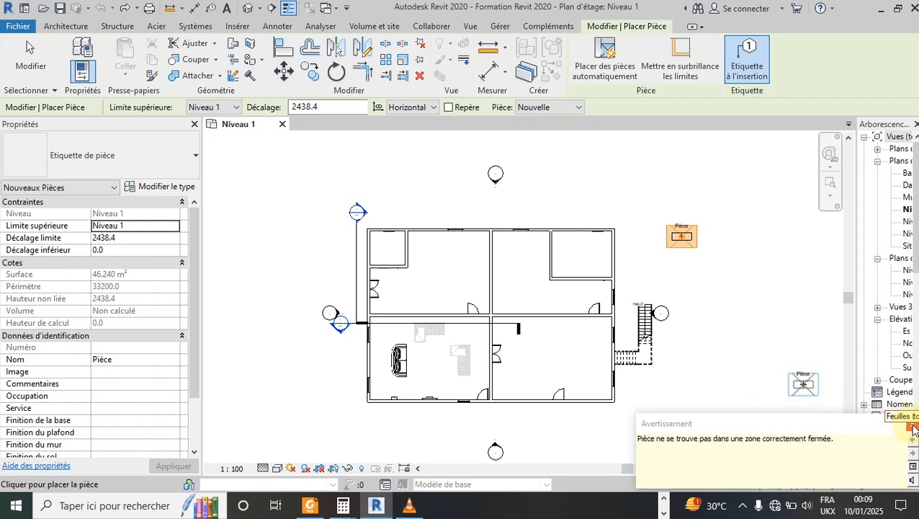
left_click(742, 282)
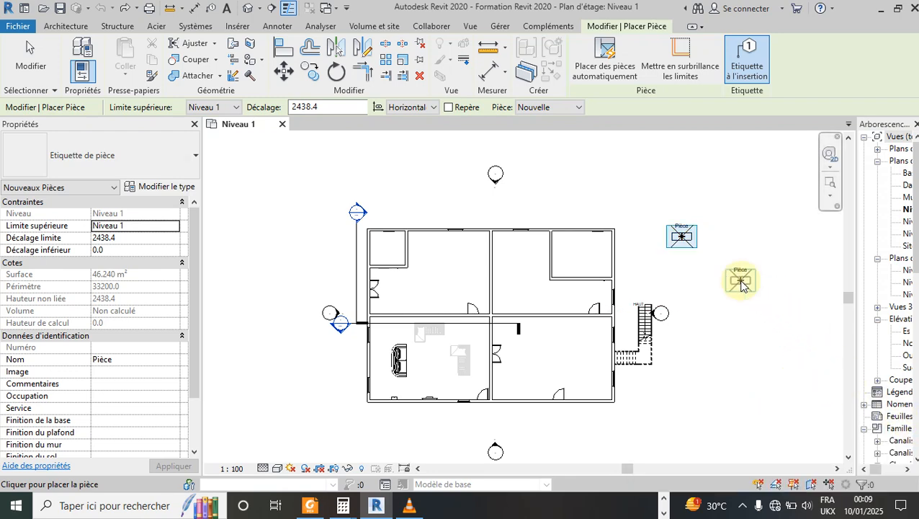
key("Escape")
key("Escape")
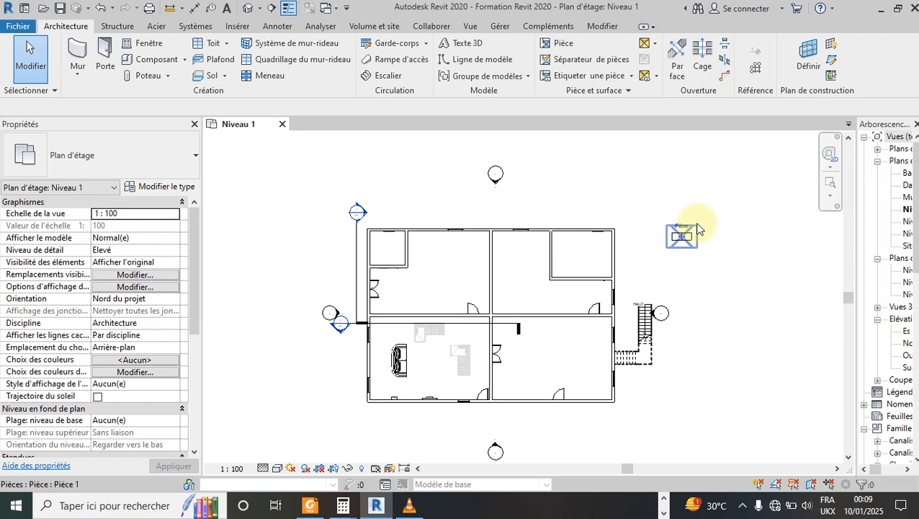
left_click(696, 228)
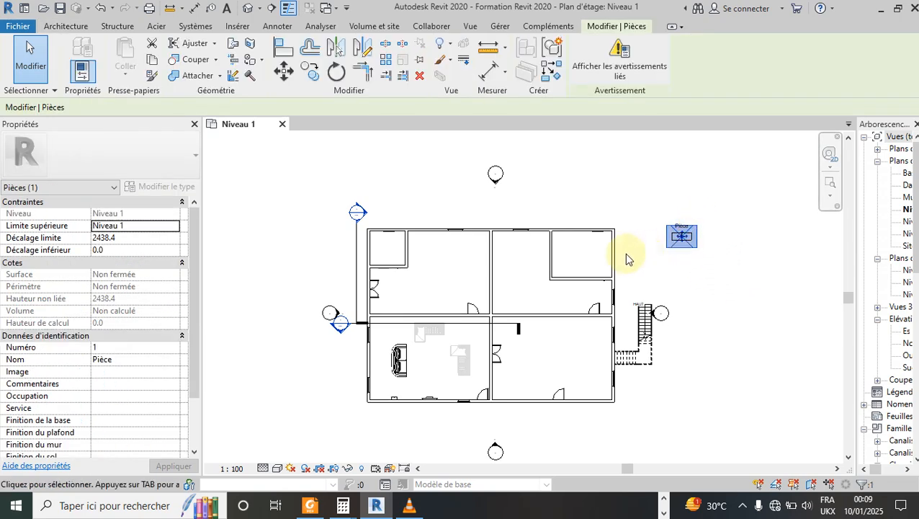
left_click(717, 208)
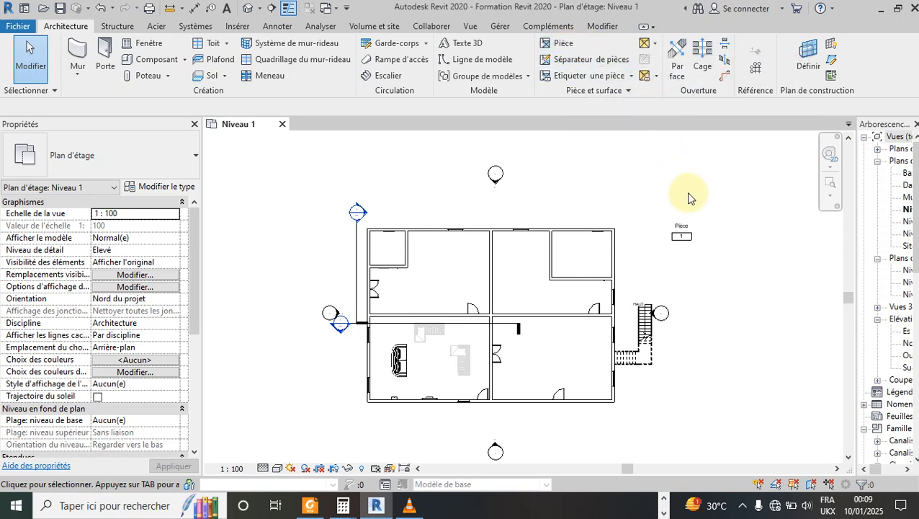
- Place tagged rooms in the small enclosed upper-right space and in the large lower-right space of the plan
left_click(563, 43)
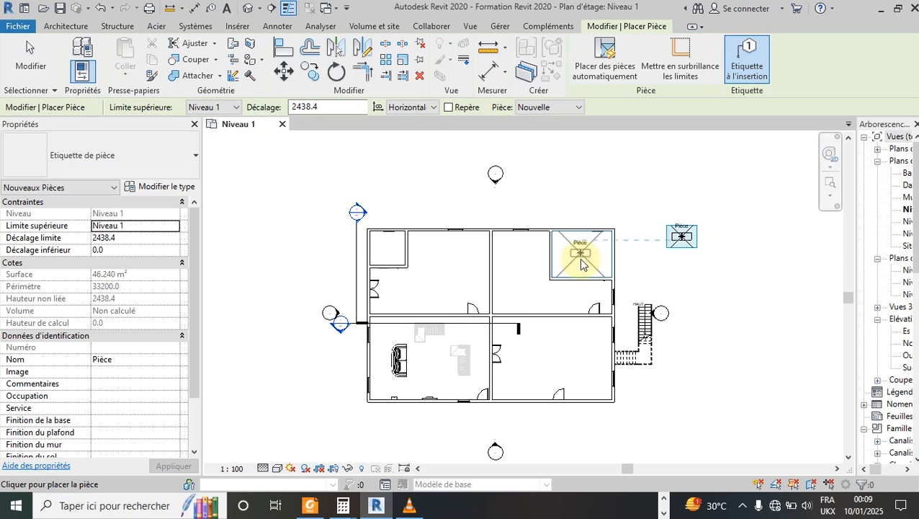
left_click(582, 263)
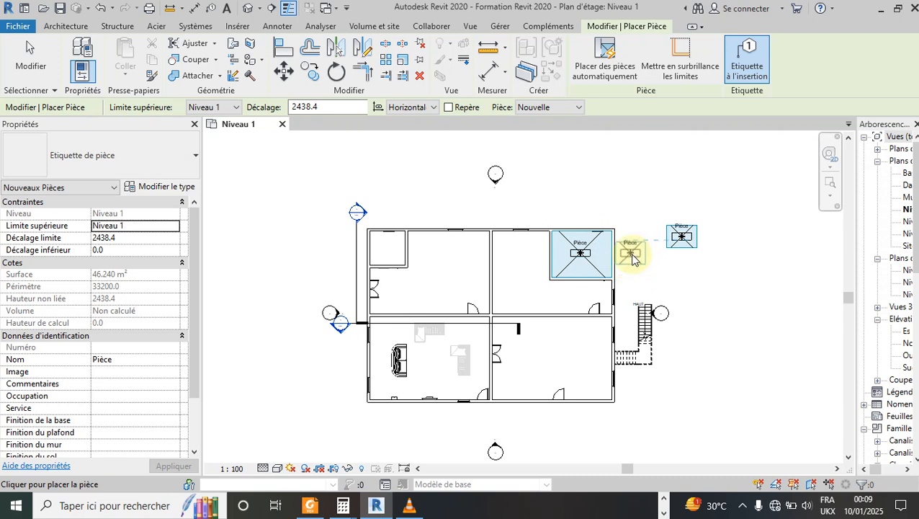
left_click(549, 358)
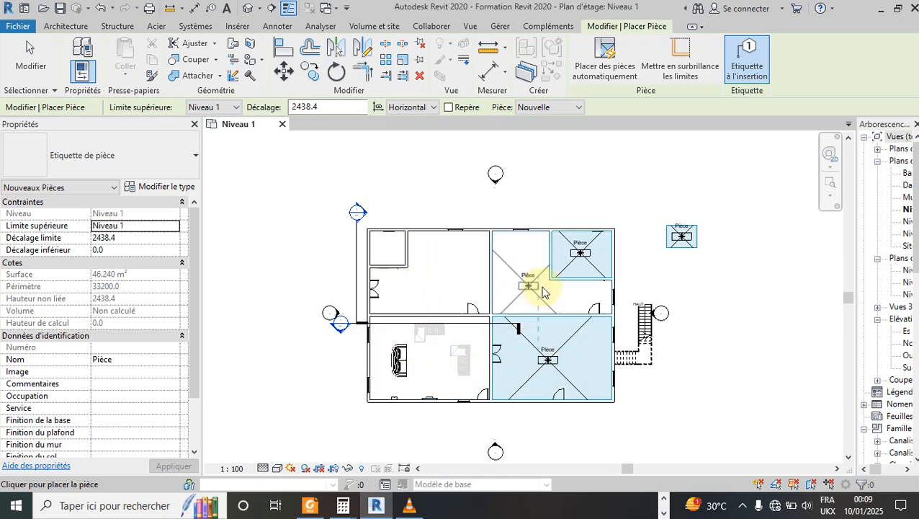
key("Escape")
key("Escape")
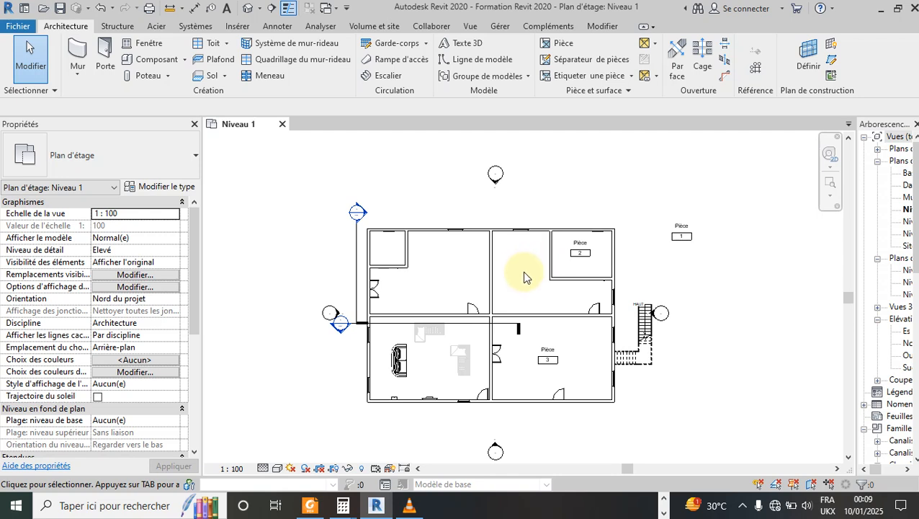
- Draw two room separation lines from the small upper-right room's lower-left corner, one to the central vertical wall and one down to the horizontal wall
scroll(534, 269, "up", 2)
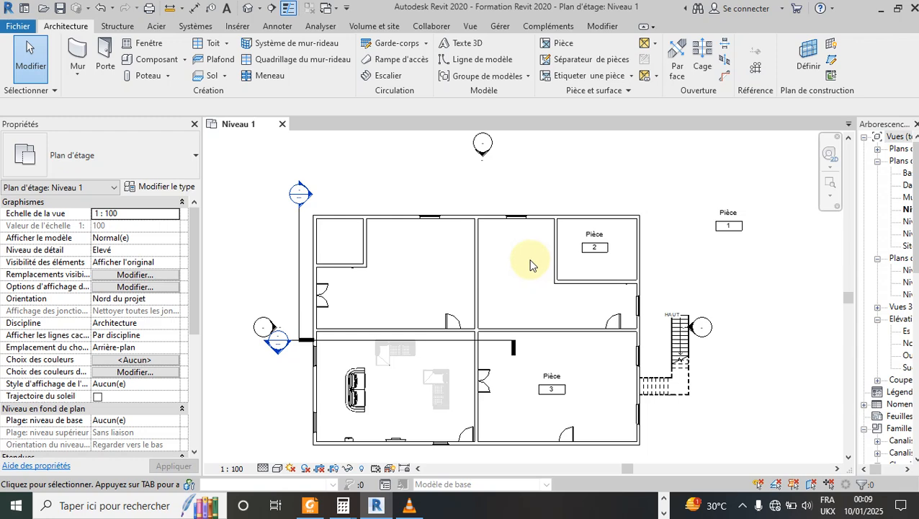
left_click(578, 61)
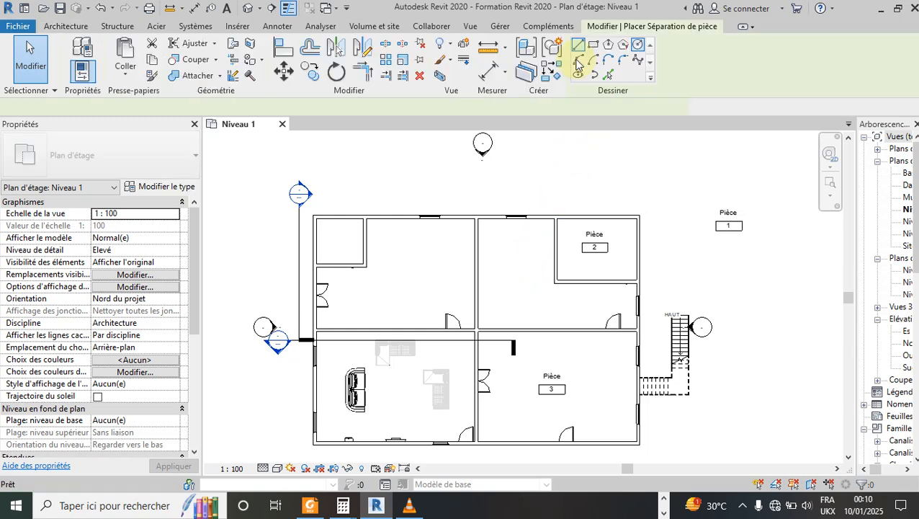
left_click(554, 280)
left_click(478, 281)
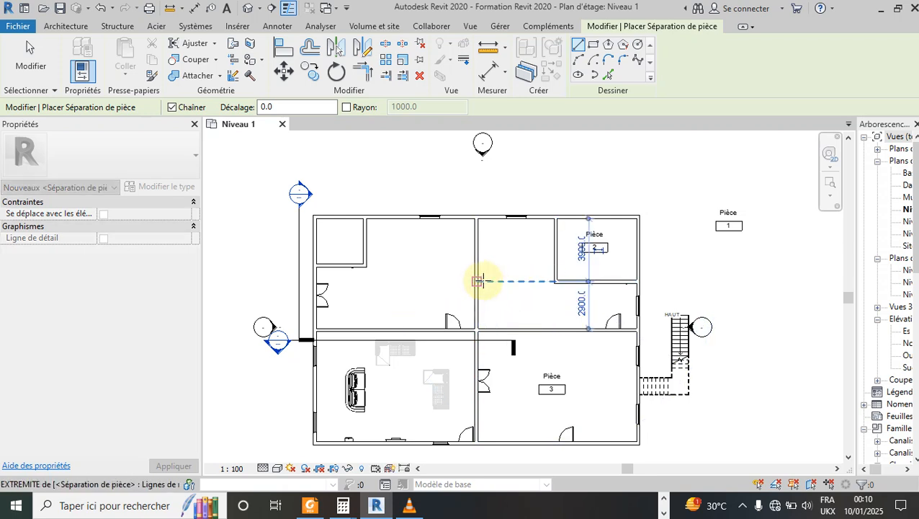
left_click(554, 281)
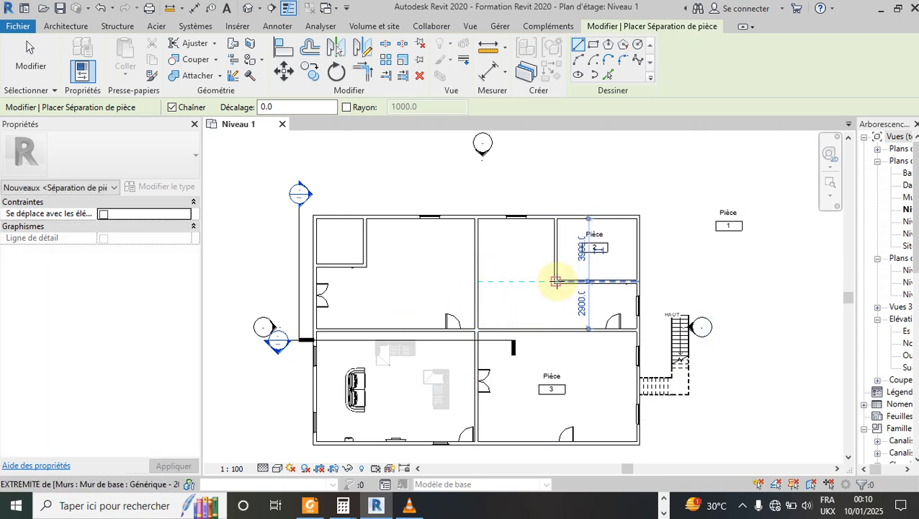
left_click(555, 330)
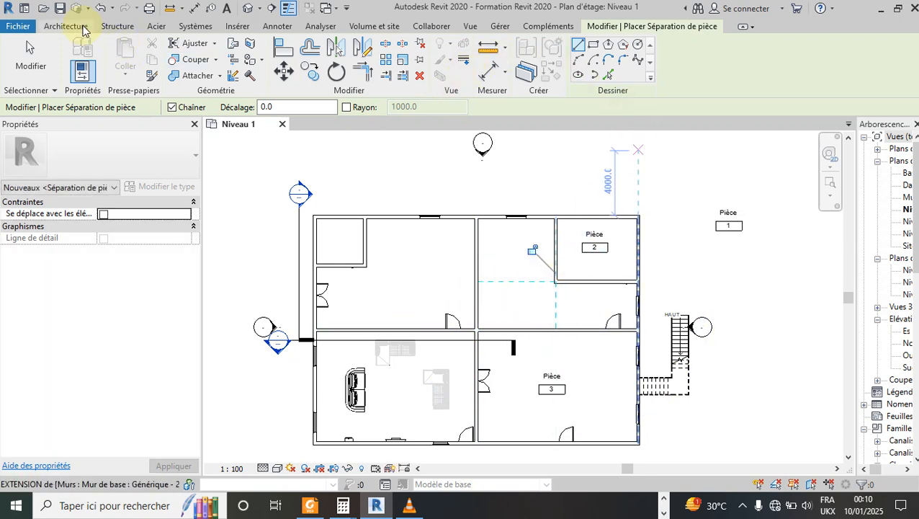
- Place tagged rooms in the area above the horizontal separation line and in the area beside the vertical one, next to the door
left_click(77, 28)
left_click(563, 43)
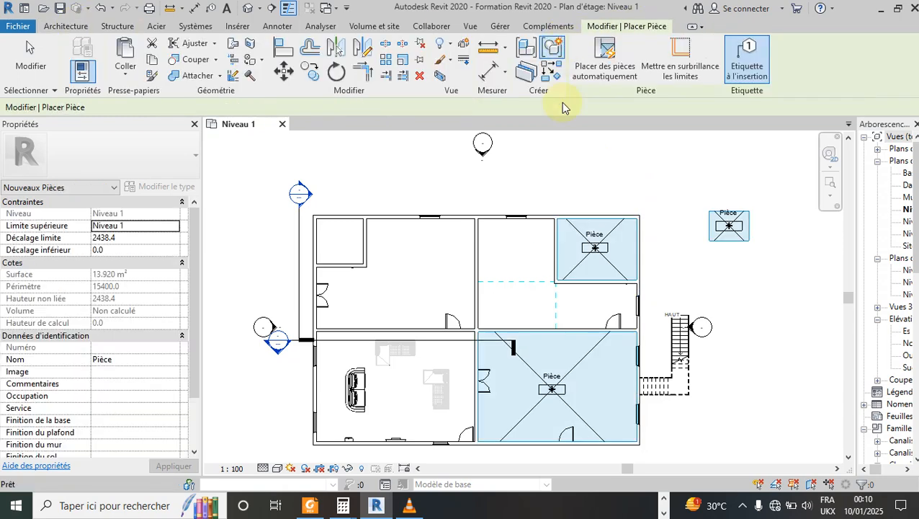
left_click(517, 252)
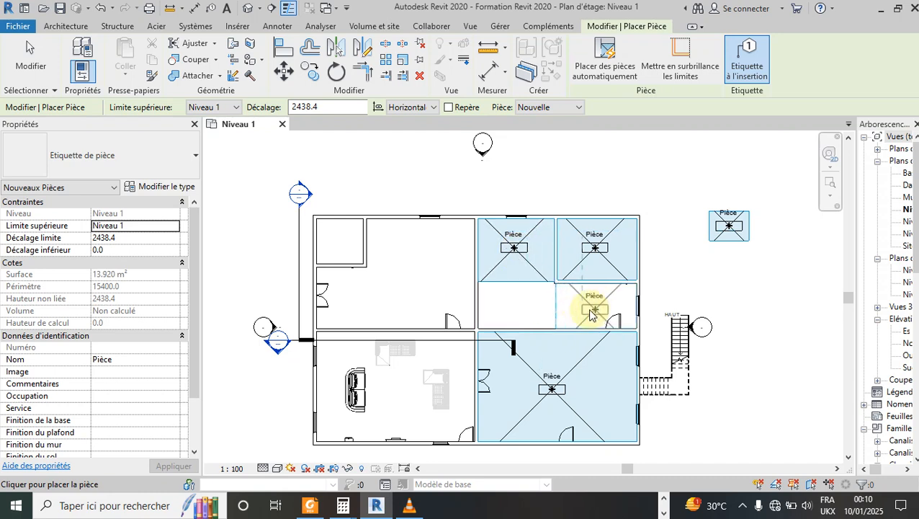
left_click(608, 308)
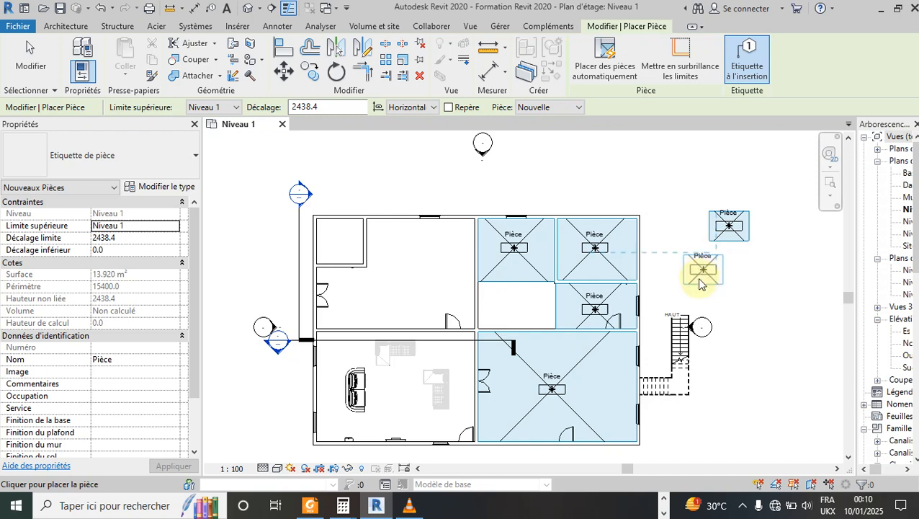
key("Escape")
key("Escape")
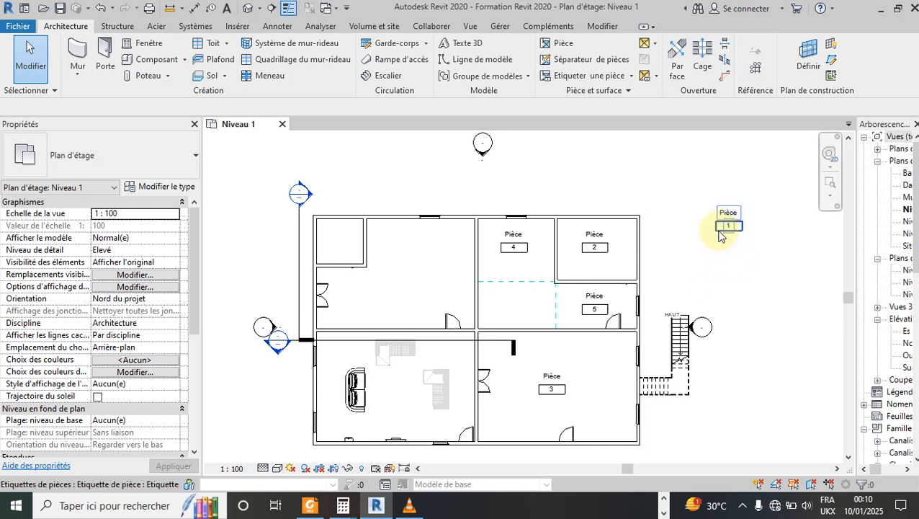
- Move room 1 and its tag from outside the building into the large upper-left space
left_click(755, 226)
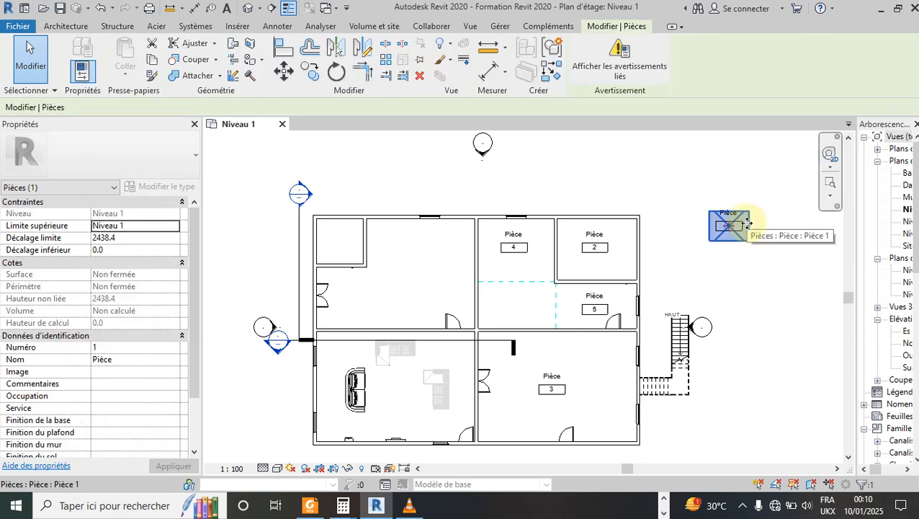
left_click_drag(745, 226, 426, 273)
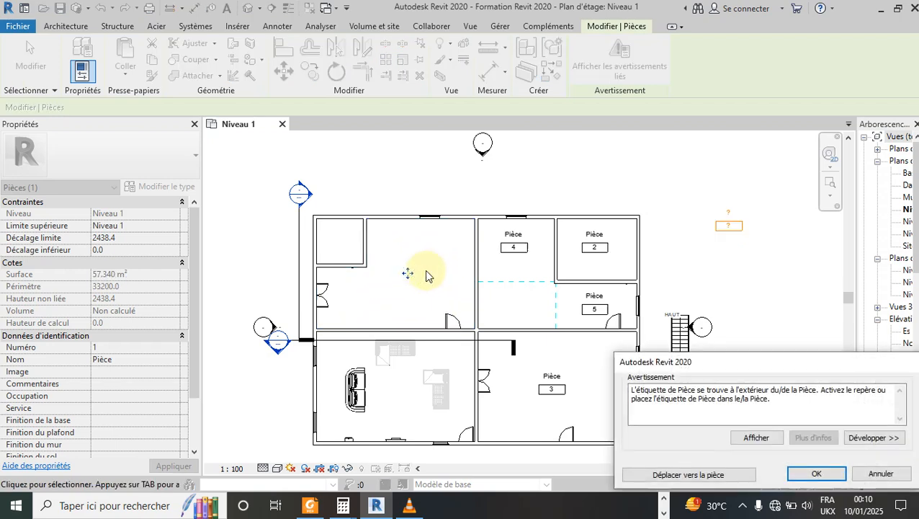
left_click(816, 474)
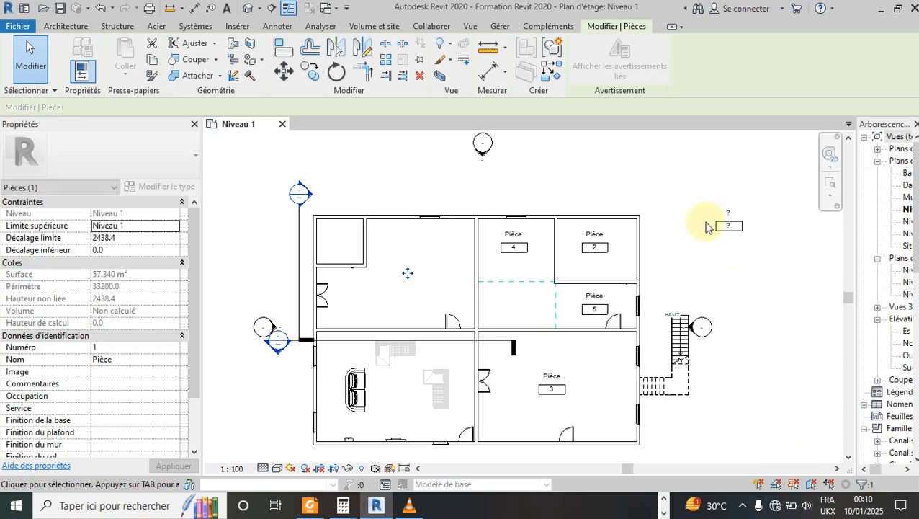
left_click_drag(744, 227, 420, 274)
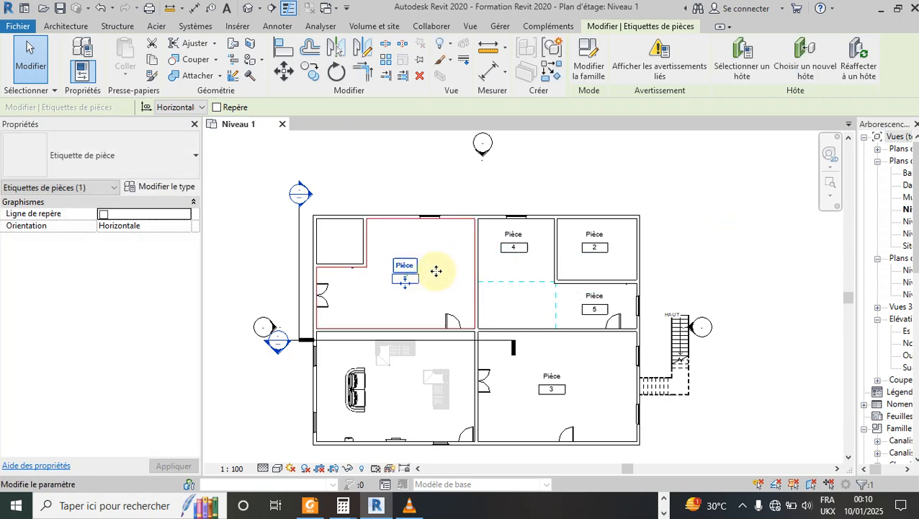
left_click(775, 251)
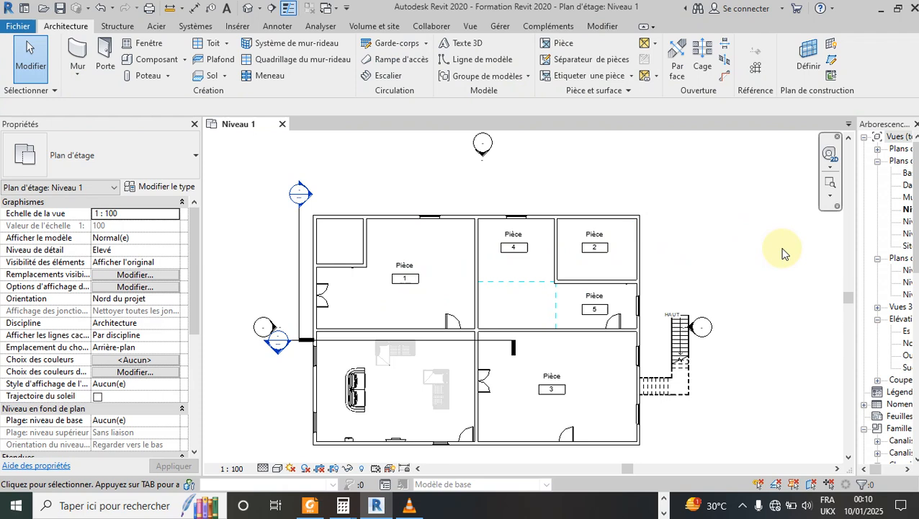
- Place a tagged room in the small enclosed space at the building's upper-left corner
scroll(775, 185, "down", 1)
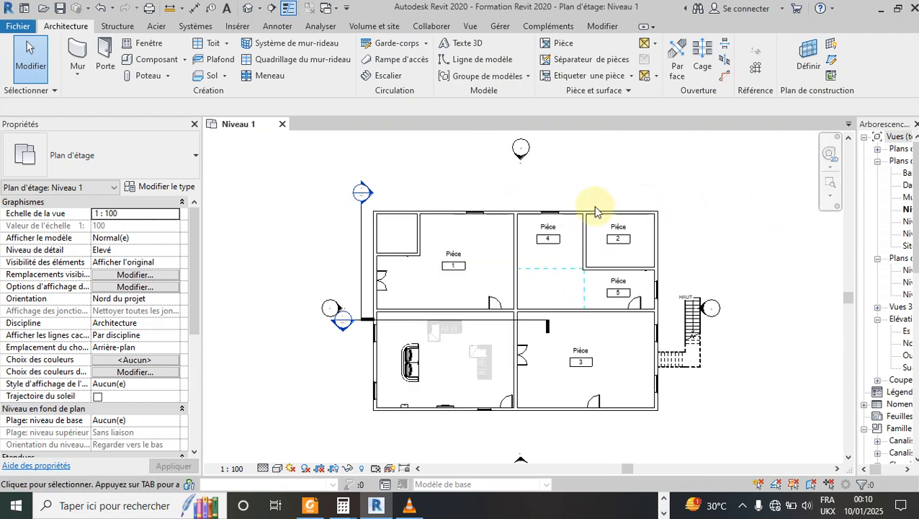
scroll(445, 239, "up", 3)
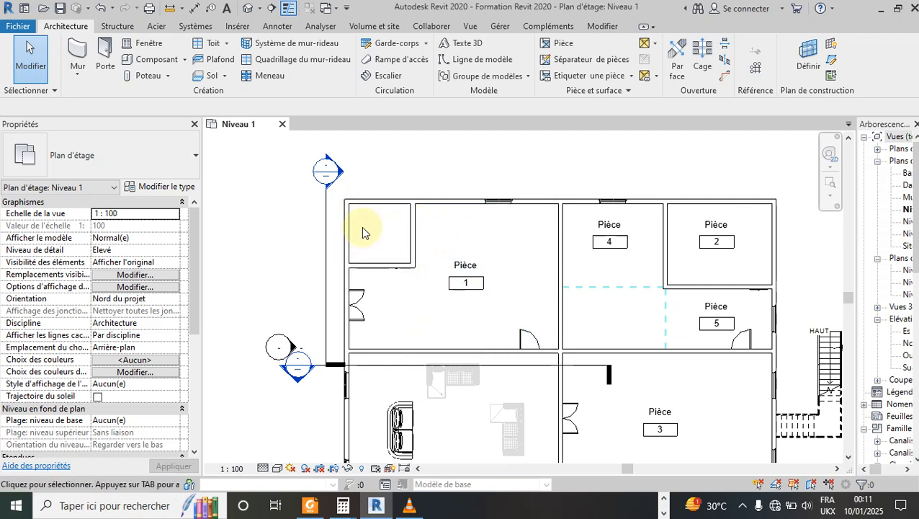
left_click(551, 48)
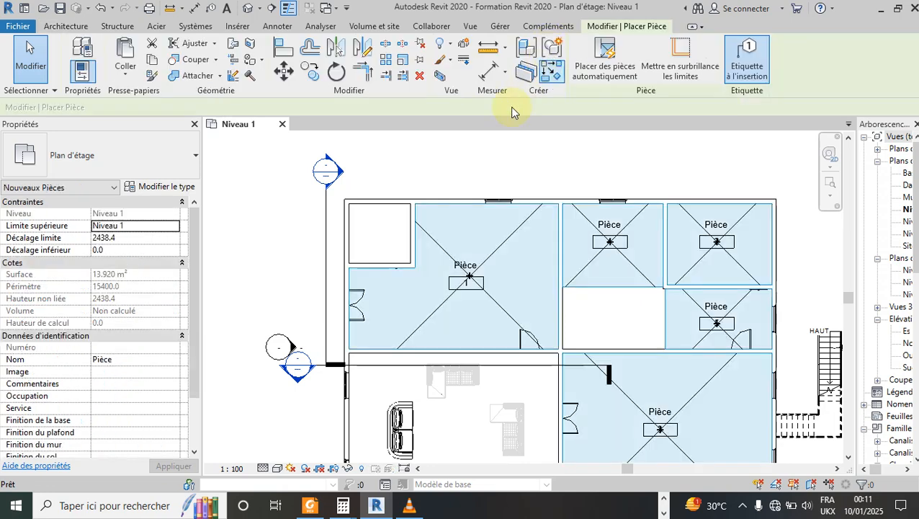
left_click(378, 231)
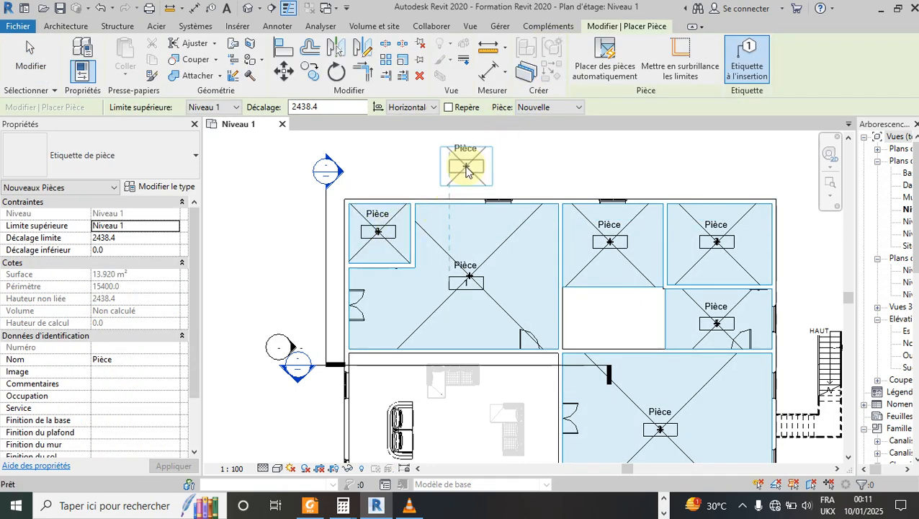
key("Escape")
key("Escape")
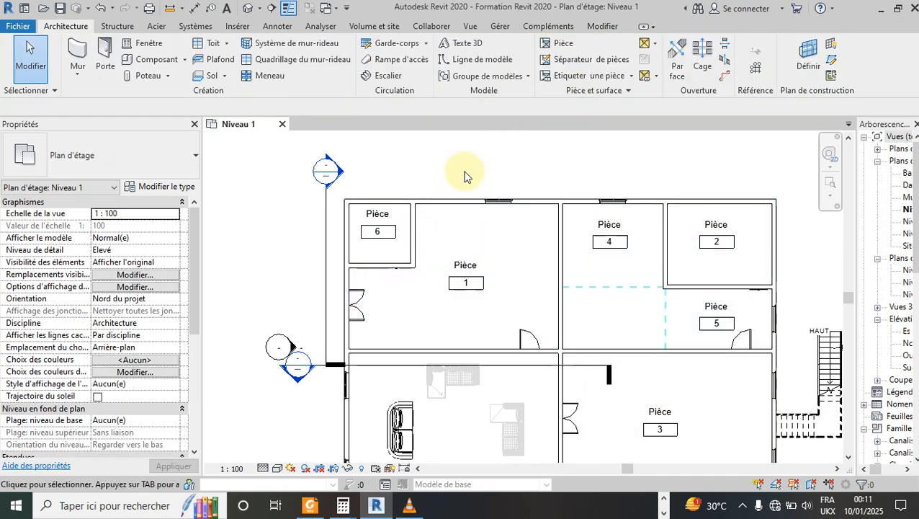
- Select room 1 to examine its extent, surface and perimeter
left_click(478, 269)
key("Escape")
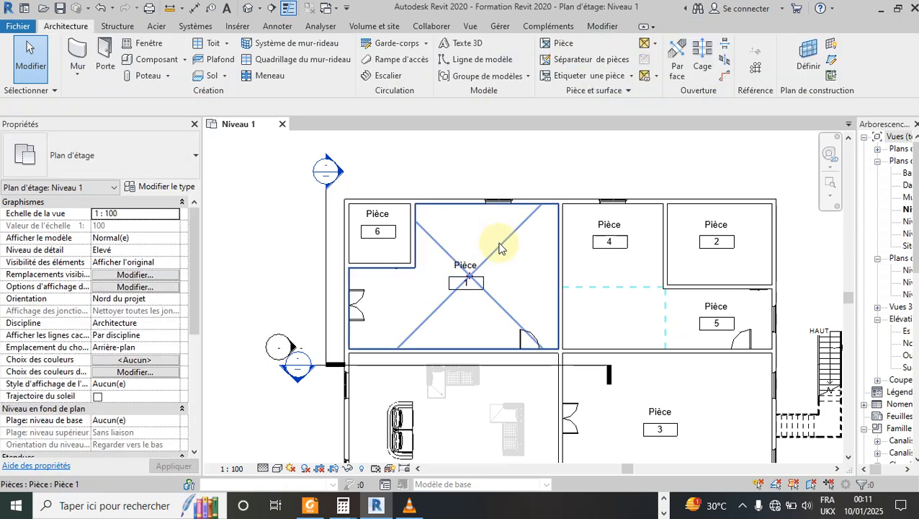
left_click(502, 248)
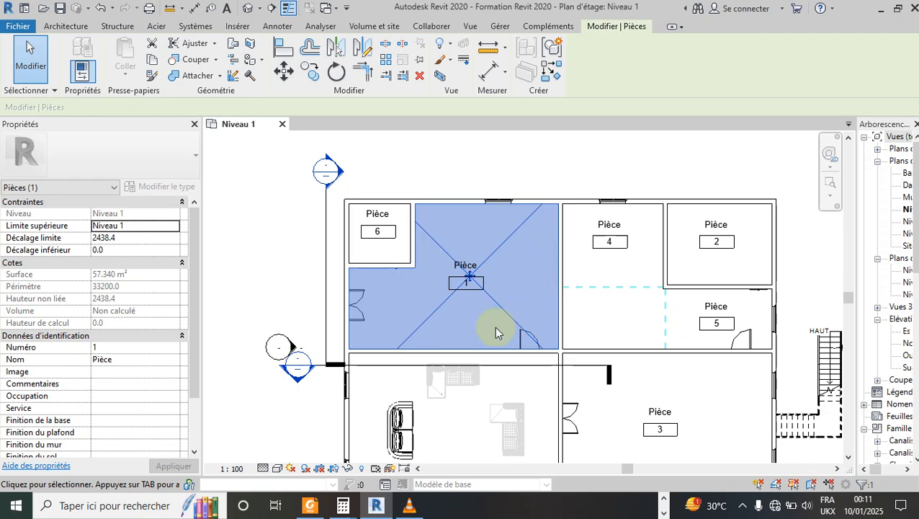
left_click(460, 163)
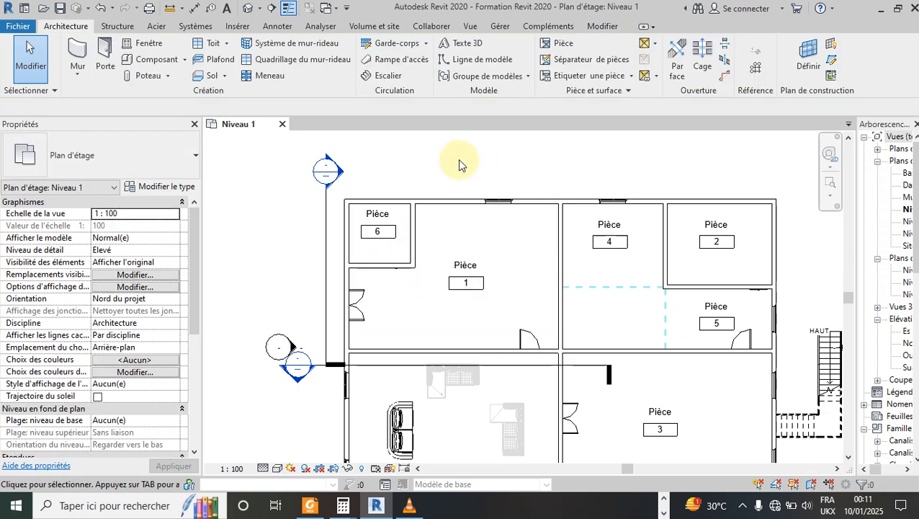
- Turn off Limite de pièce for the horizontal wall below room 6 and accept the warning after reading it
left_click(415, 224)
left_click(388, 266)
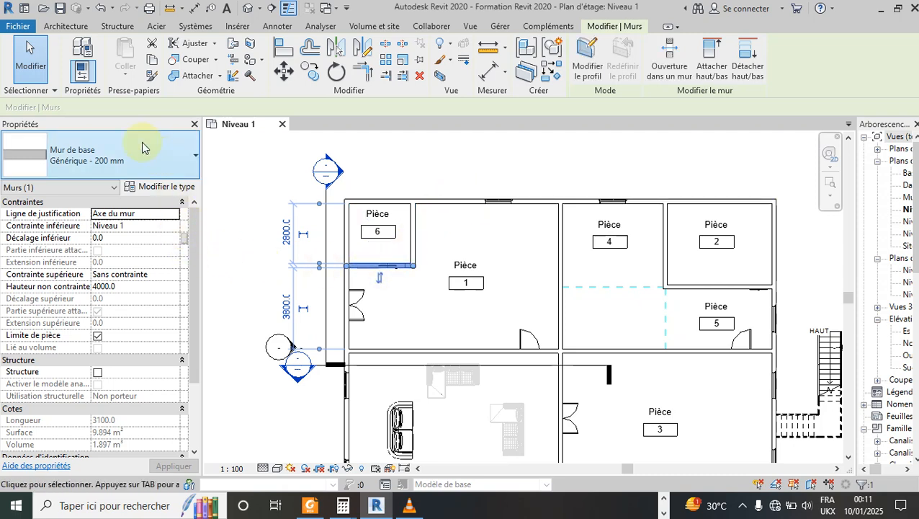
scroll(138, 286, "down", 1)
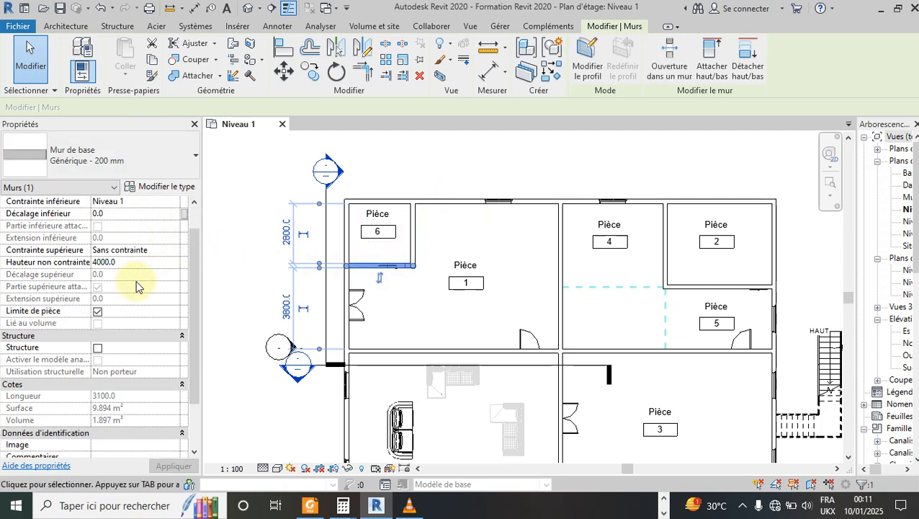
left_click(98, 313)
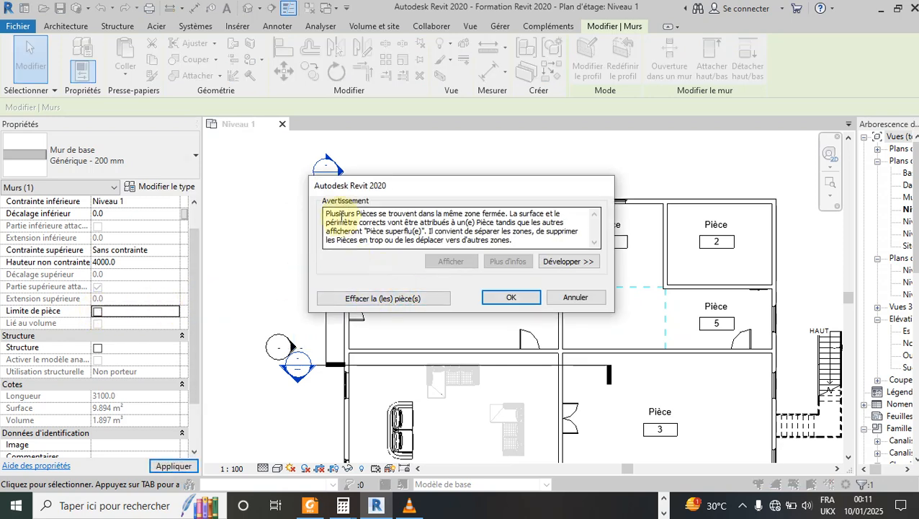
left_click_drag(333, 212, 510, 214)
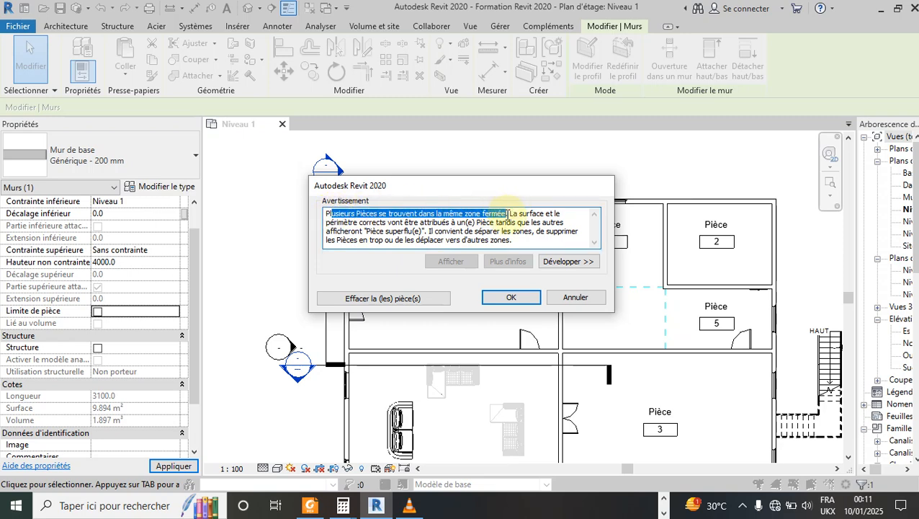
left_click(462, 232)
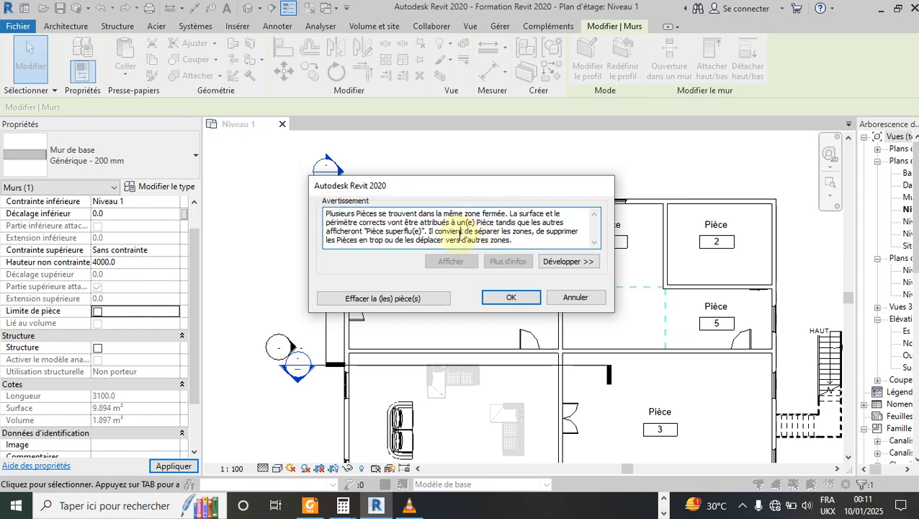
left_click_drag(431, 231, 573, 232)
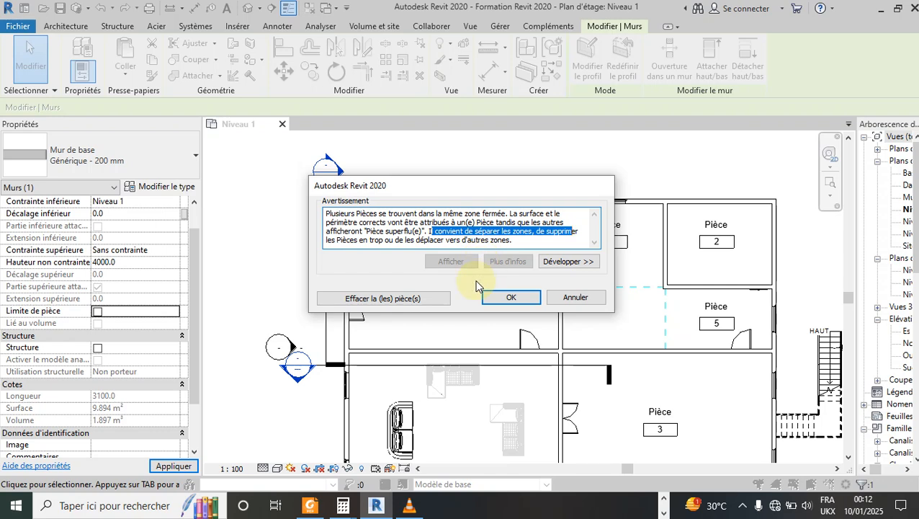
left_click(433, 231)
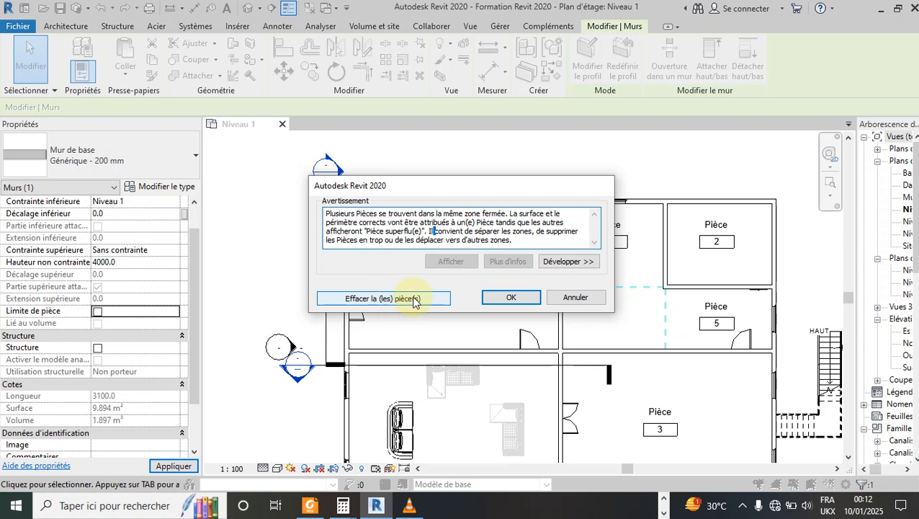
left_click(510, 299)
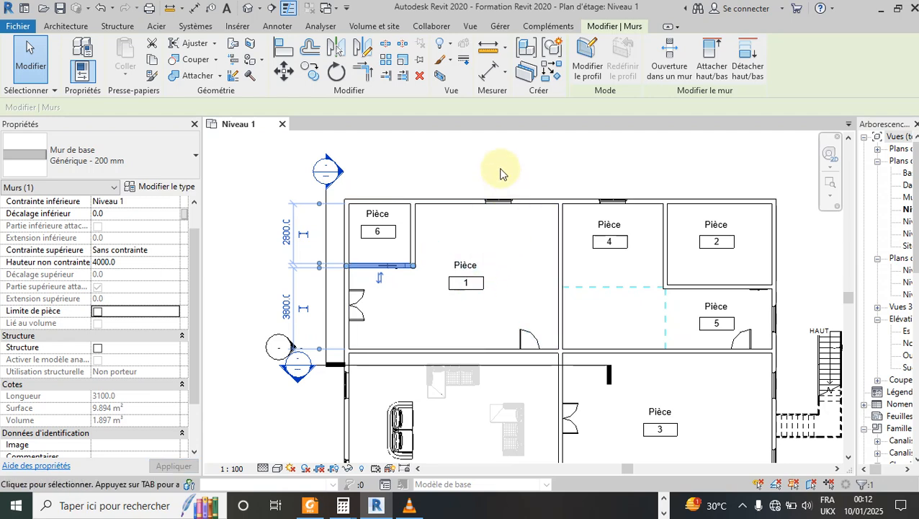
left_click(502, 173)
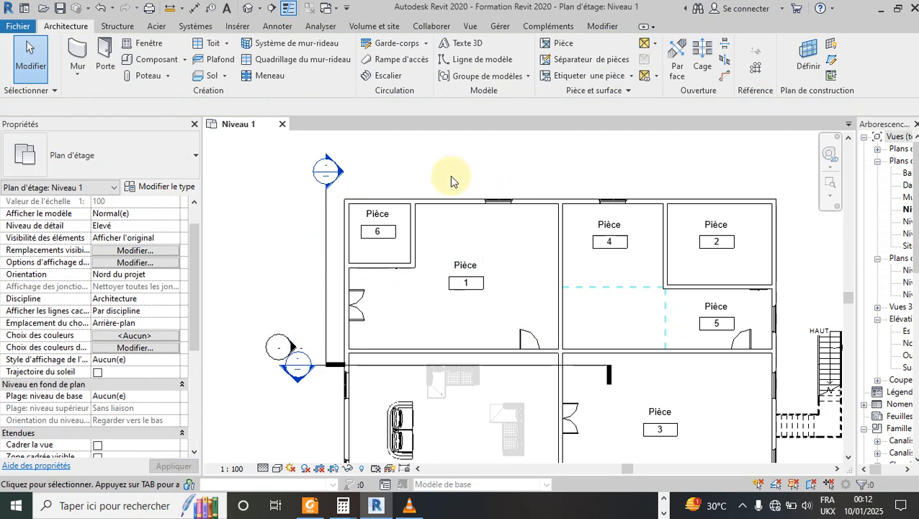
- Delete room 6 from the small corner space and check the surface and extent of room 1
left_click(391, 255)
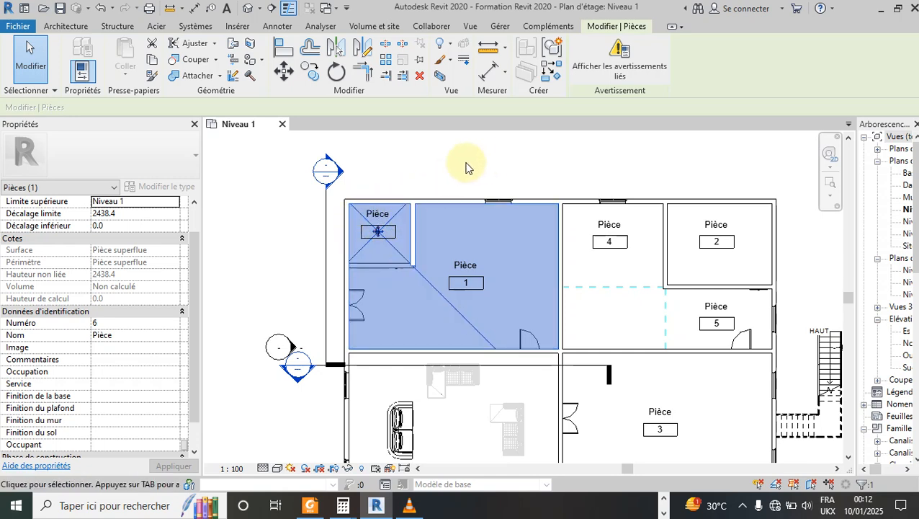
key("Delete")
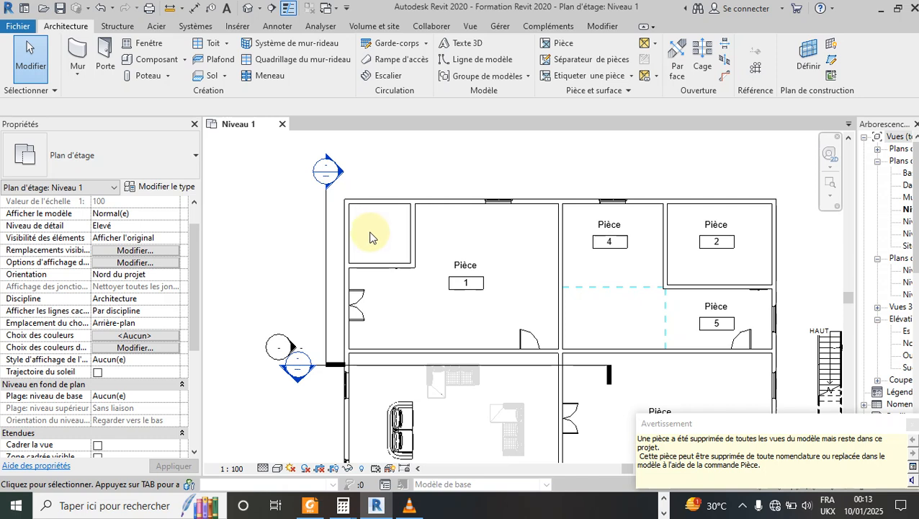
scroll(369, 238, "down", 1)
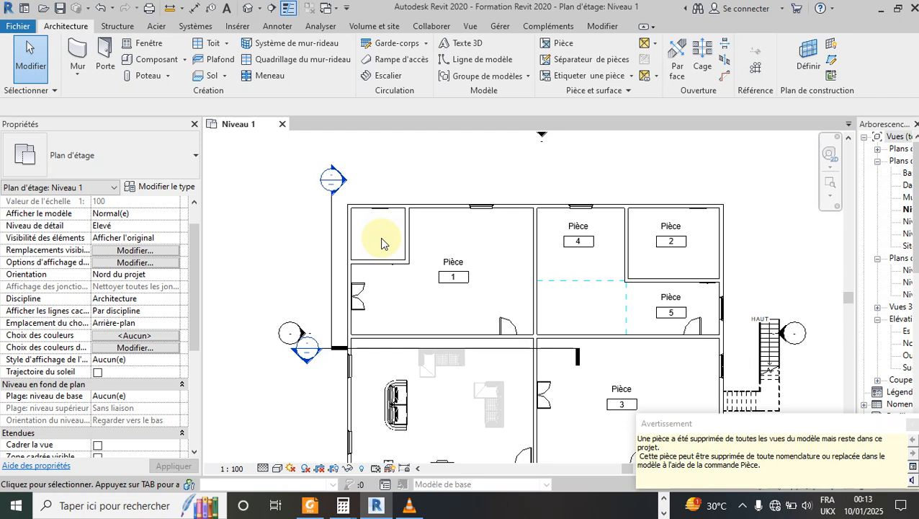
left_click(911, 430)
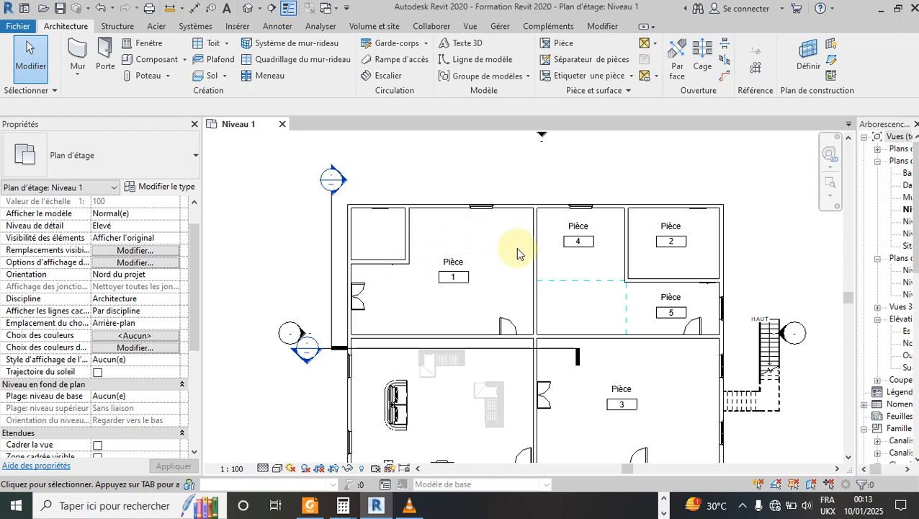
left_click(488, 245)
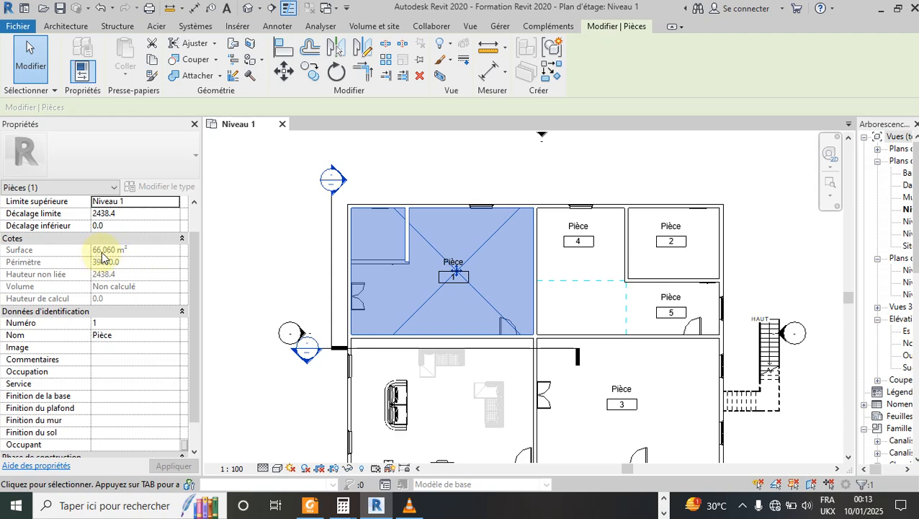
left_click(414, 189)
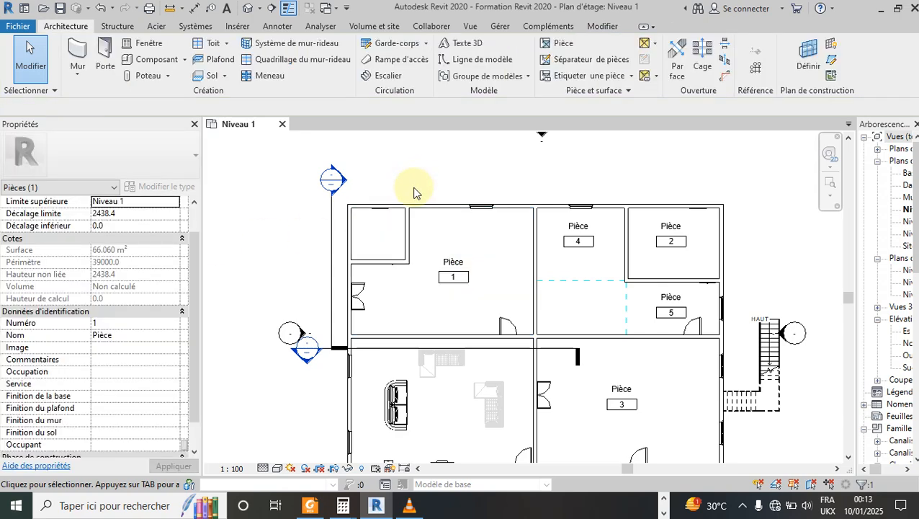
- Turn off Limite de pièce for the vertical wall of the small corner space and check room 1's surface
left_click(405, 234)
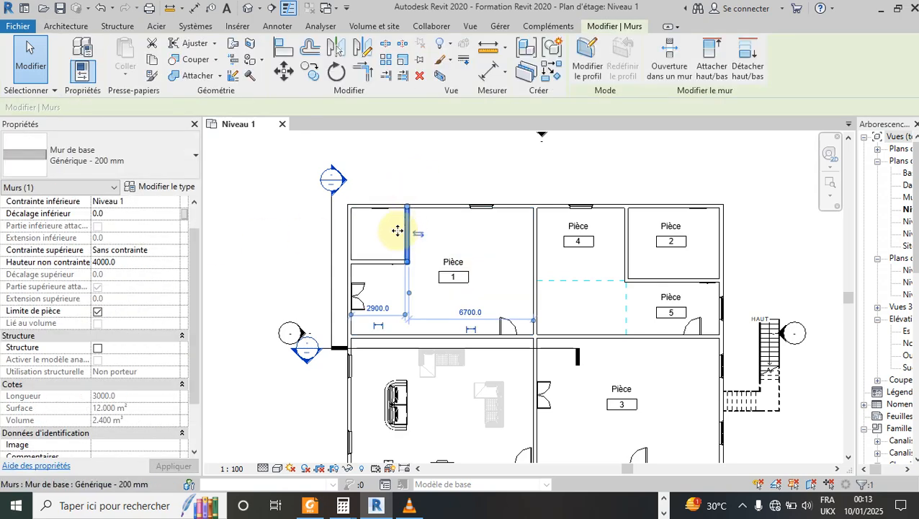
left_click(97, 312)
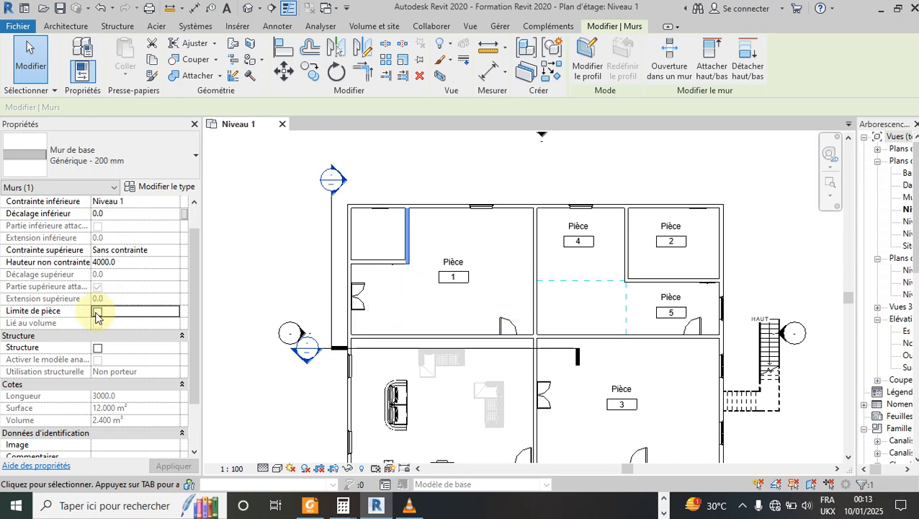
left_click(455, 229)
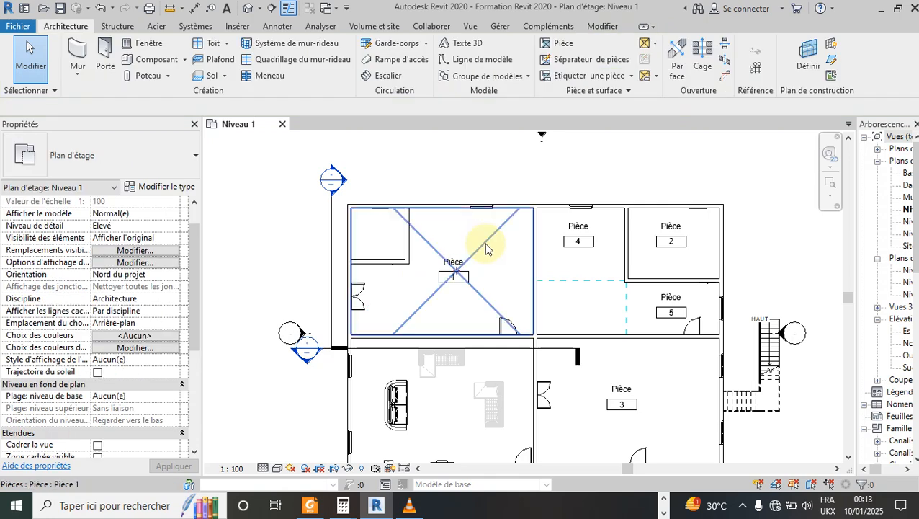
left_click(482, 245)
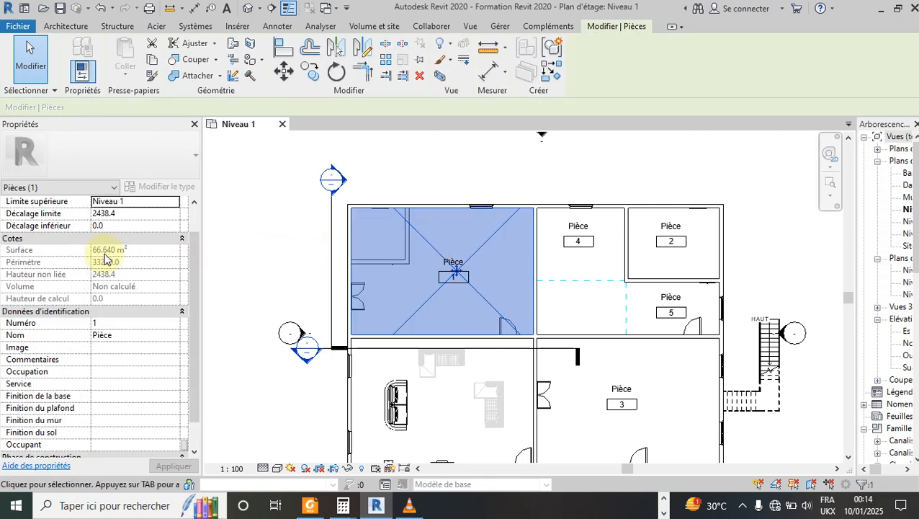
left_click(505, 161)
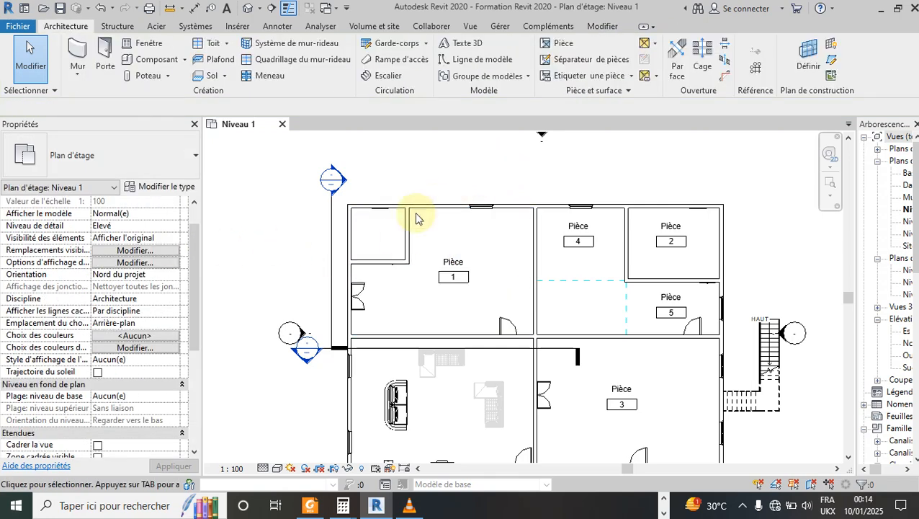
- Turn Limite de pièce back on for the corner space's vertical wall and check the extent of room 1
left_click(407, 242)
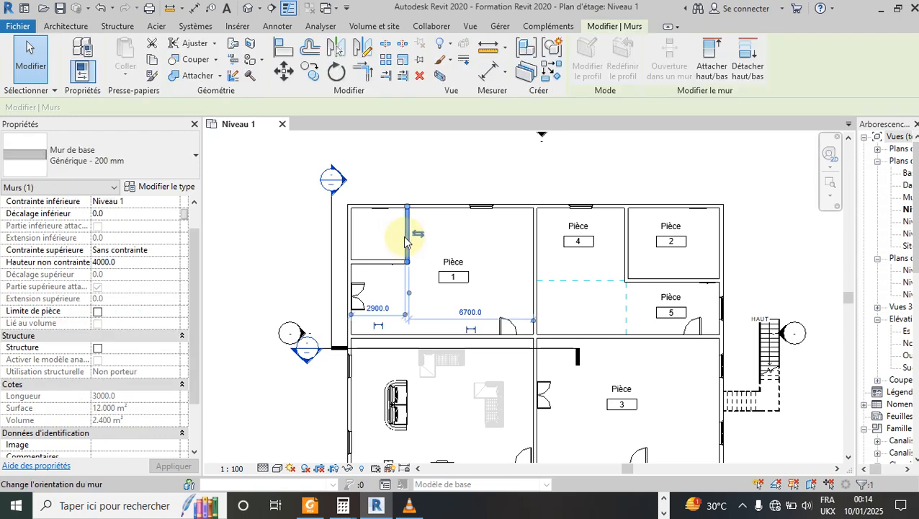
left_click(98, 312)
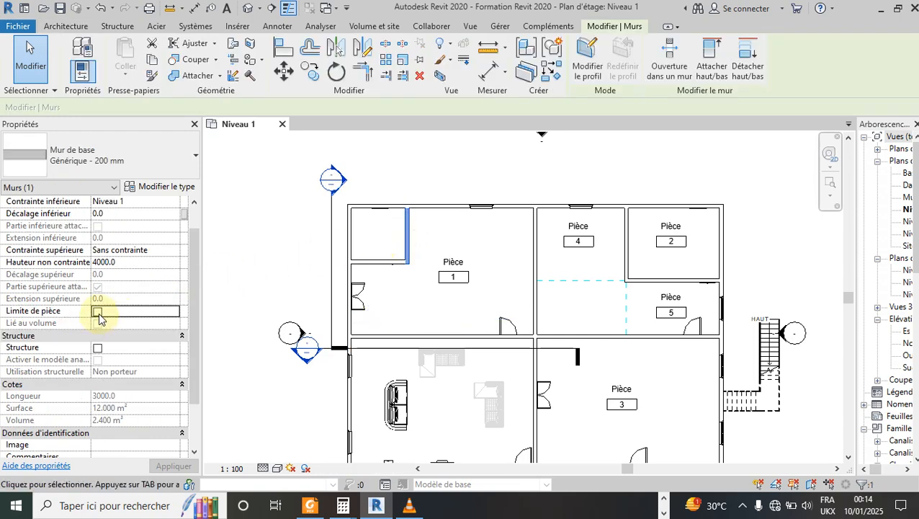
left_click(470, 236)
left_click(483, 245)
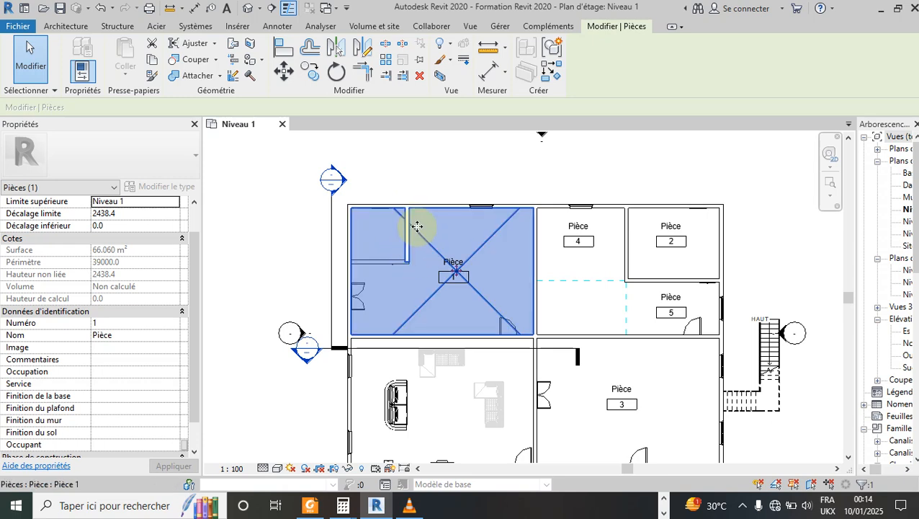
left_click(416, 174)
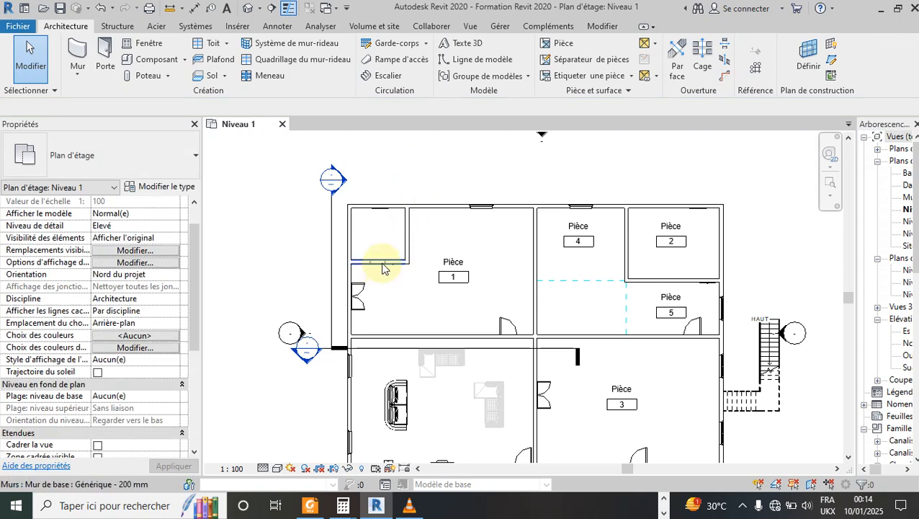
- Turn Limite de pièce back on for the corner space's horizontal wall and examine the extent of room 1
left_click(382, 269)
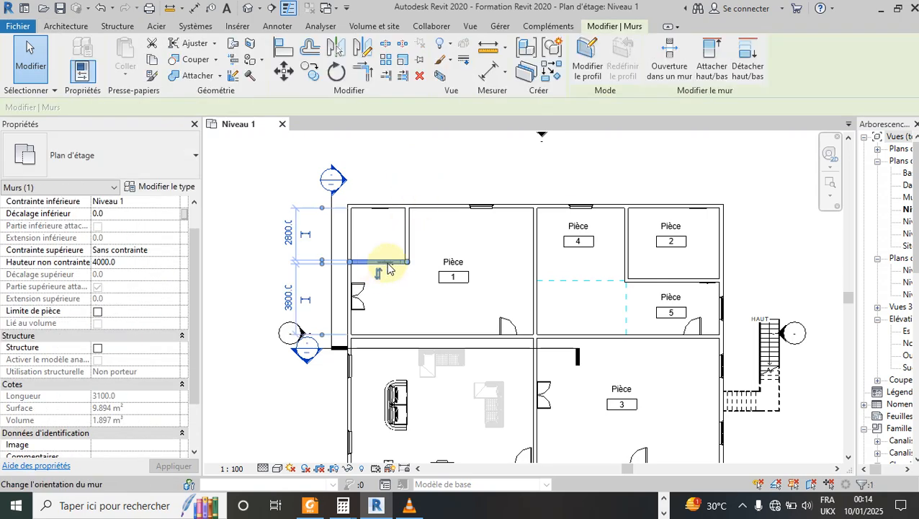
left_click(97, 312)
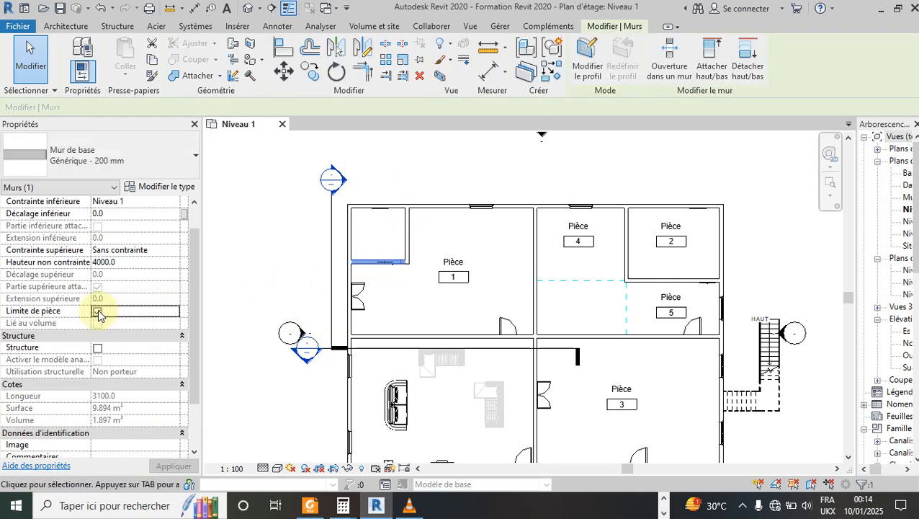
left_click(409, 298)
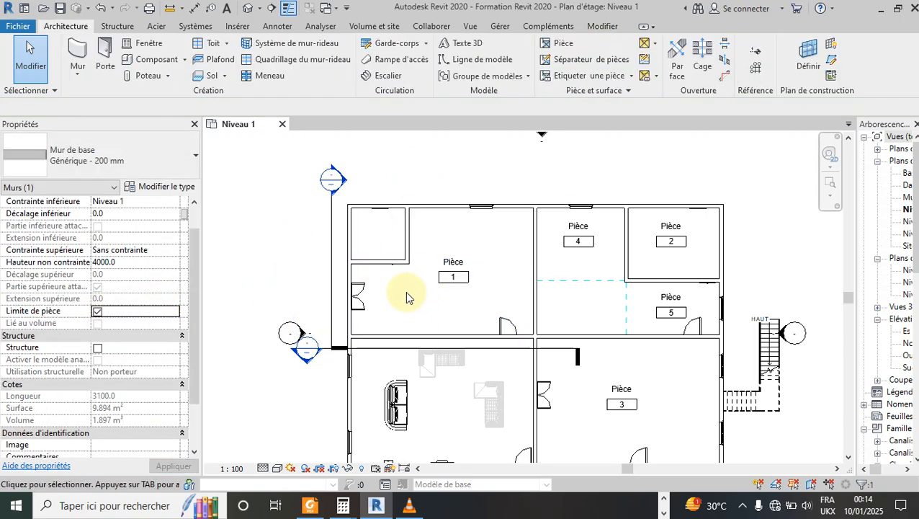
left_click(477, 249)
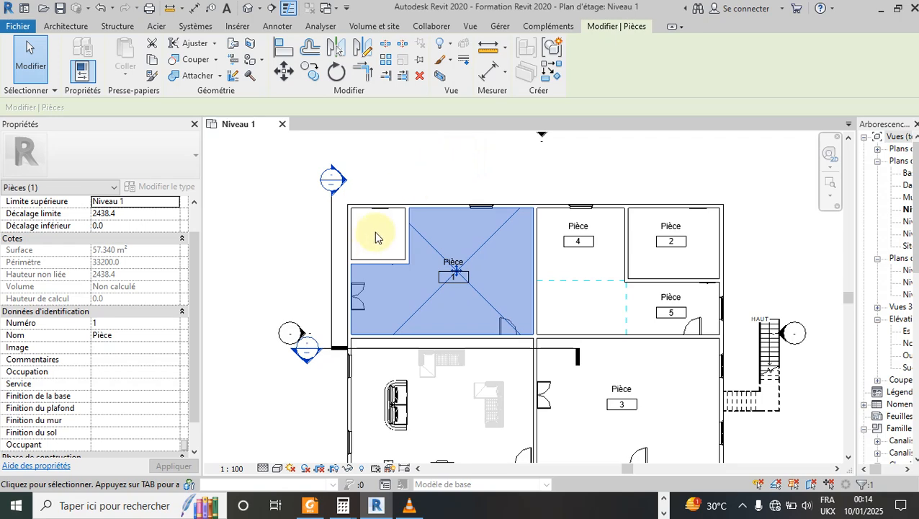
left_click(424, 147)
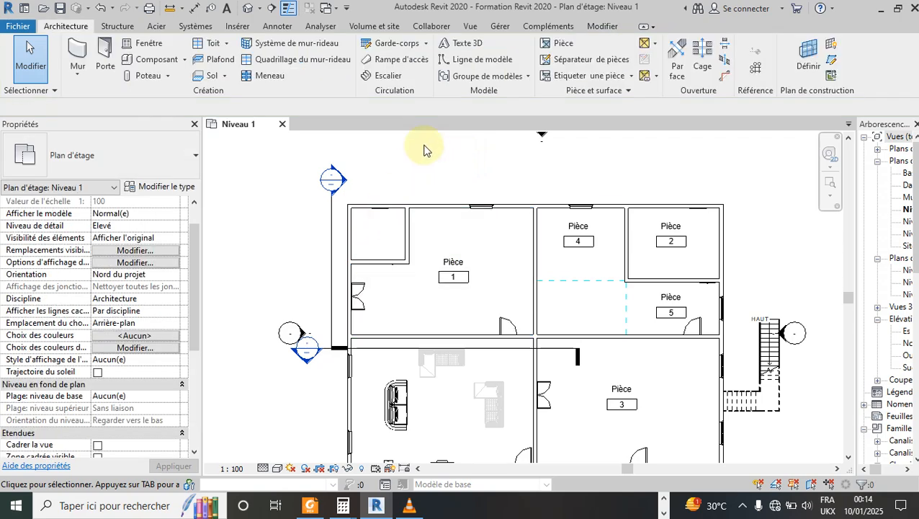
- Place the existing unplaced room "6 Pièce" with its tag back in the small enclosed corner space
left_click(565, 43)
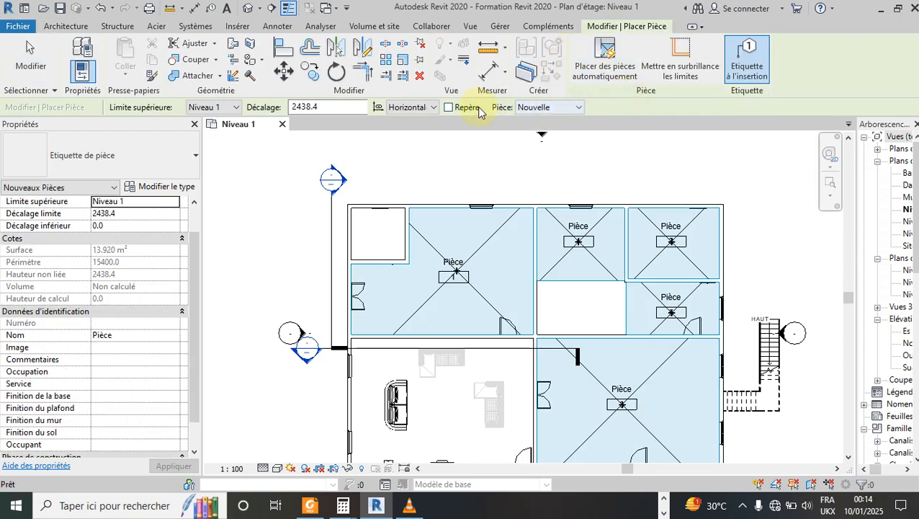
left_click(576, 108)
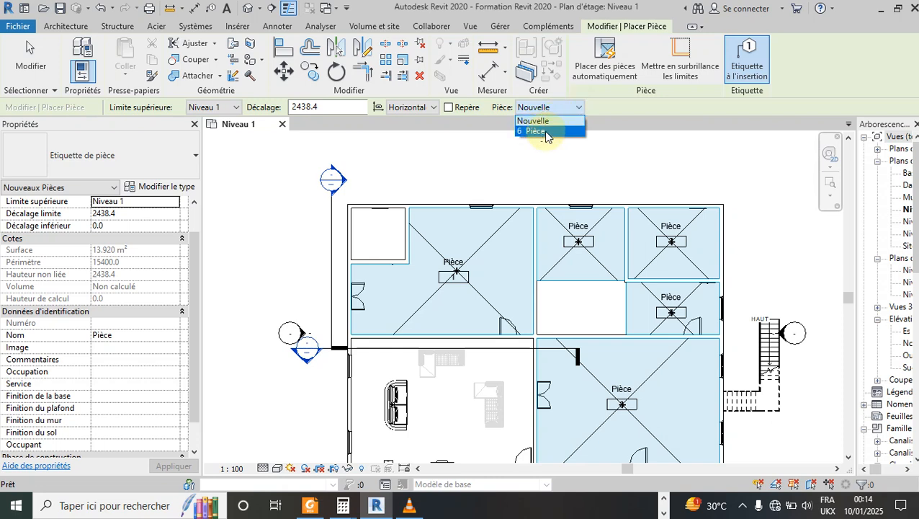
left_click(536, 131)
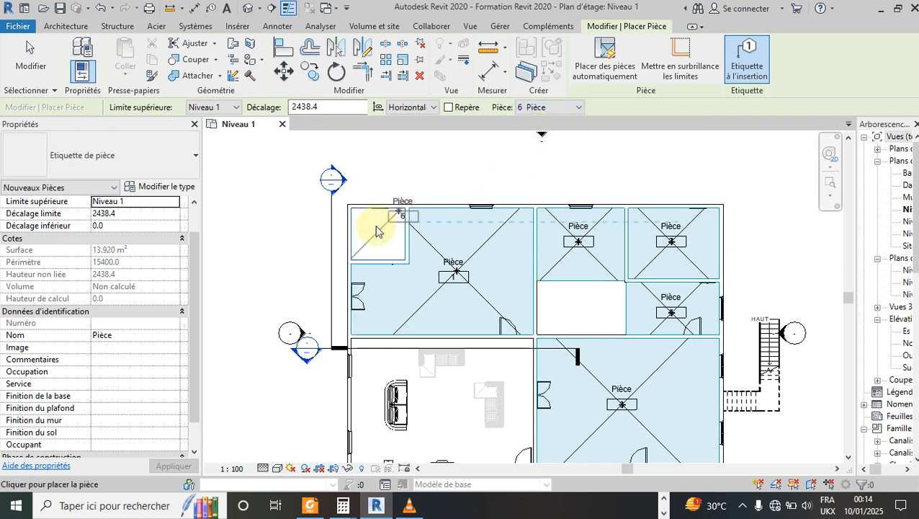
left_click(378, 233)
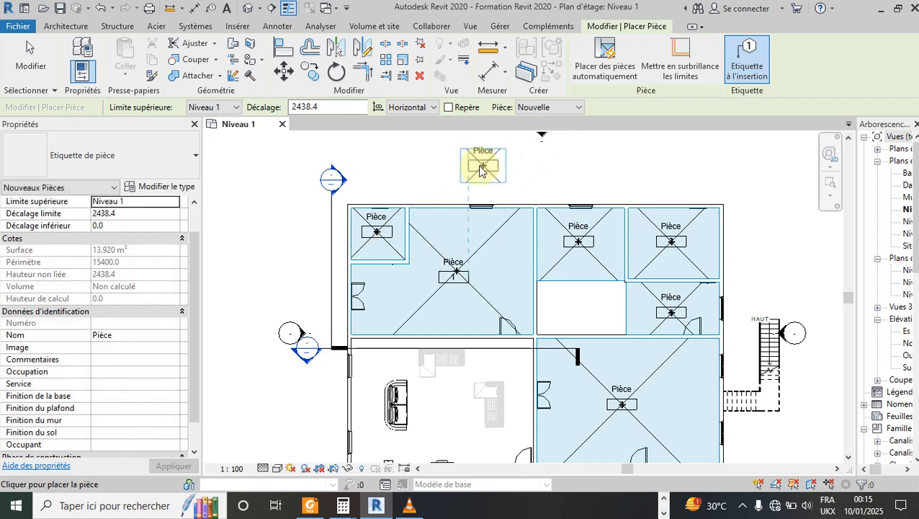
key("Escape")
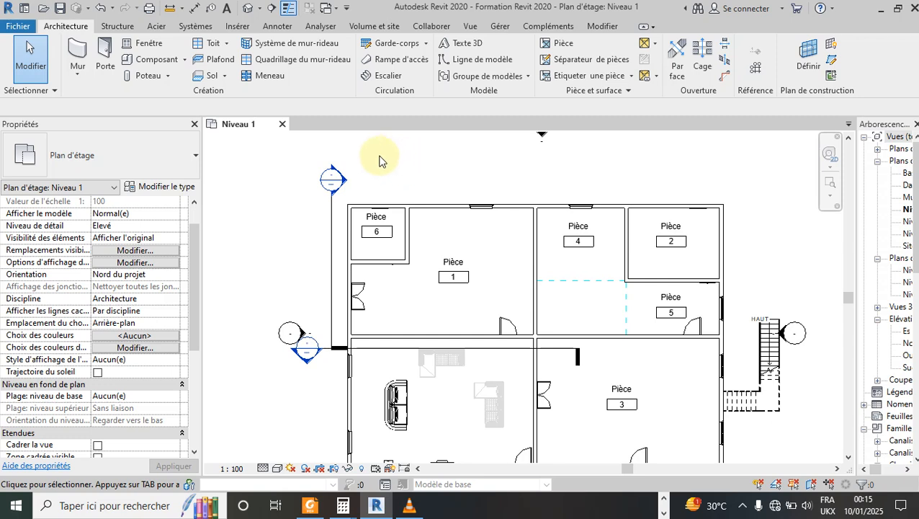
scroll(380, 160, "down", 2)
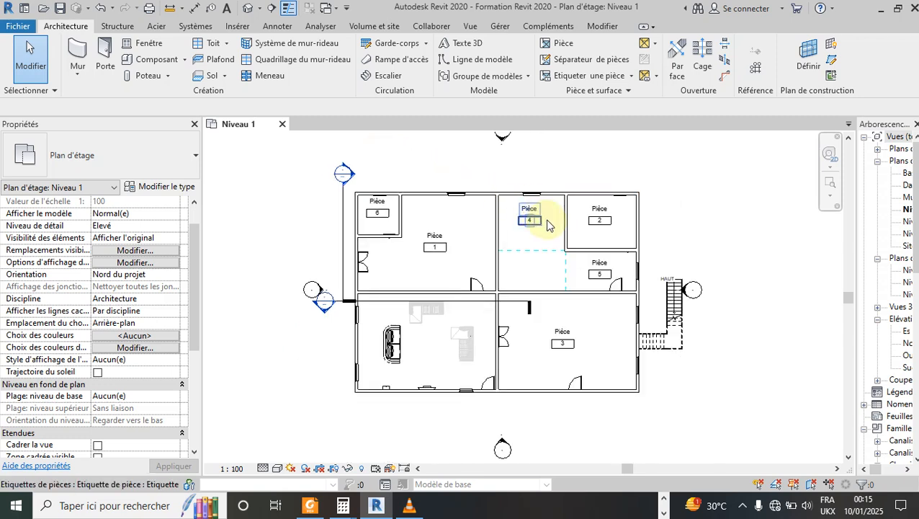
- Delete room 4 from the space above the horizontal room separator on the Niveau 1 plan and dismiss the warning
scroll(547, 225, "up", 2)
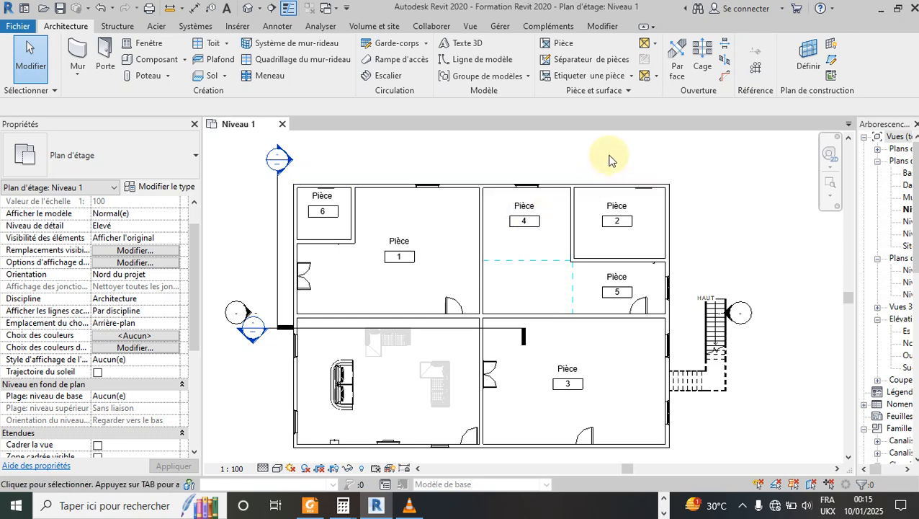
left_click(530, 212)
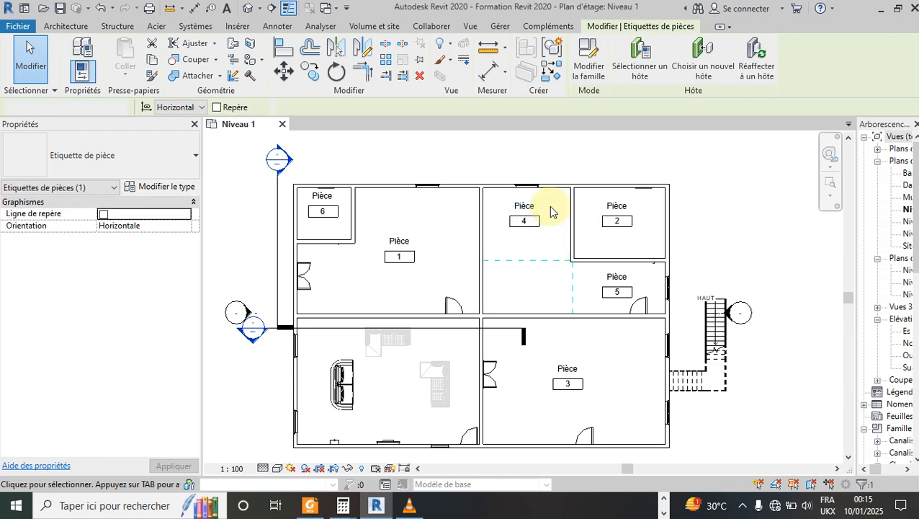
key("Escape")
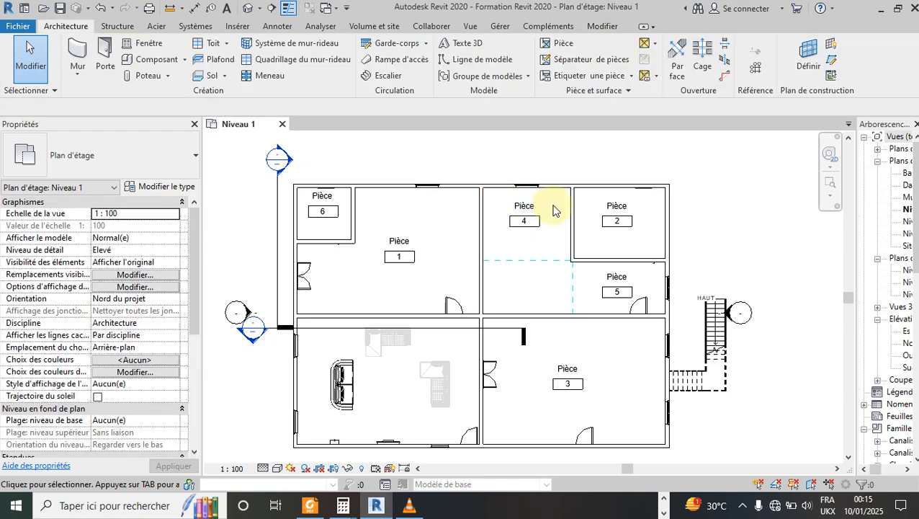
left_click(544, 248)
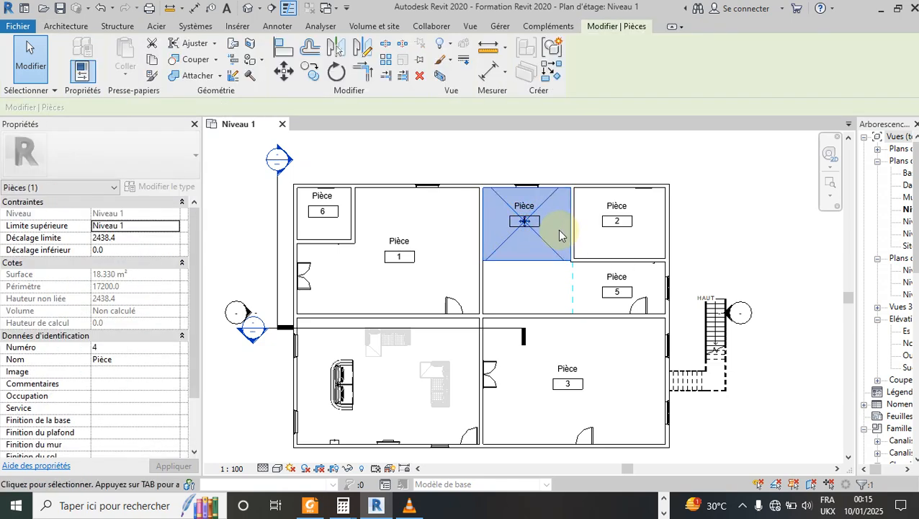
key("Delete")
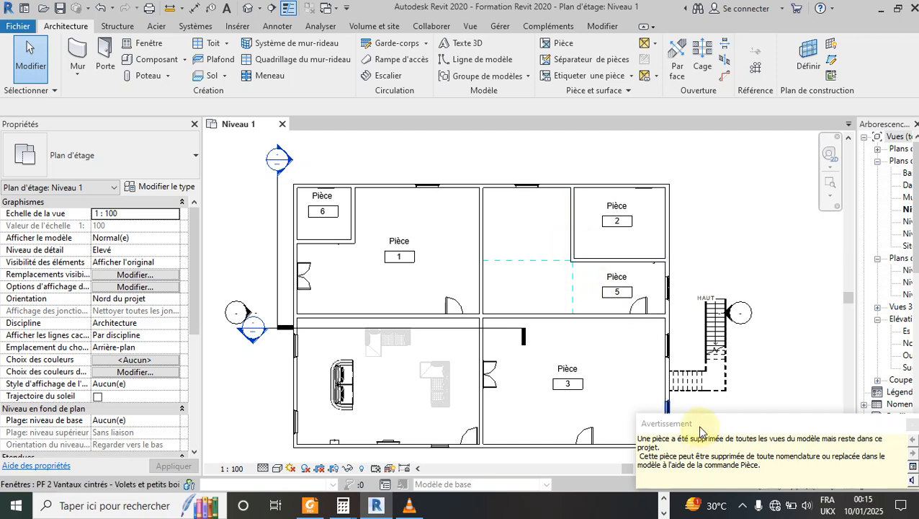
left_click(911, 424)
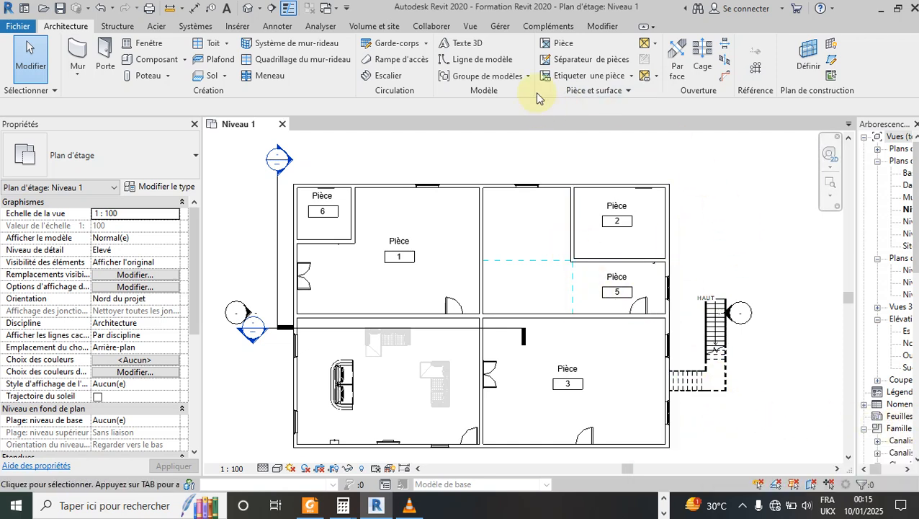
- Start a new component schedule (Nomenclature/Quantités) for the Pièces category with the phase set to Phase 1
left_click(470, 26)
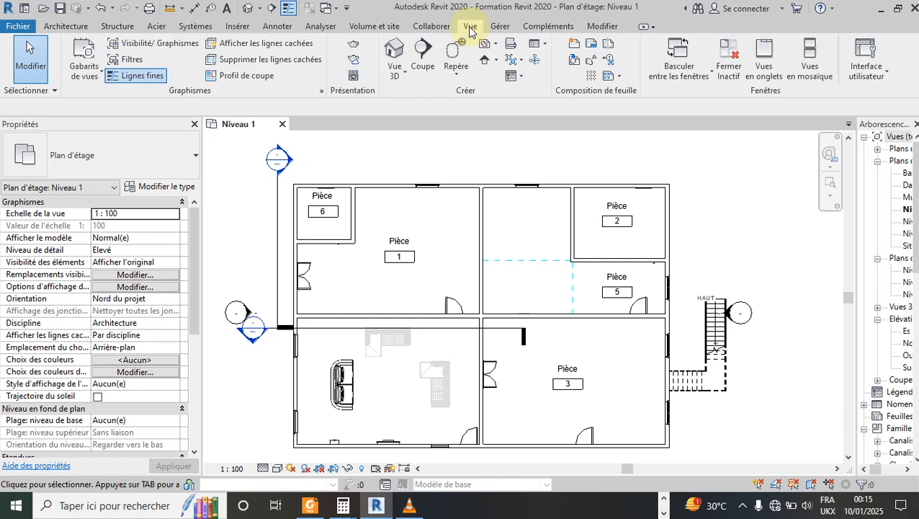
left_click(547, 46)
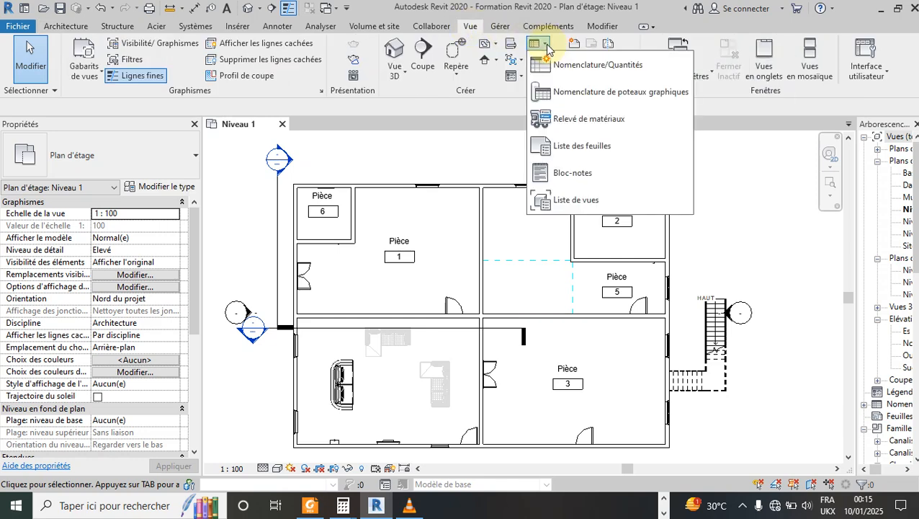
left_click(597, 65)
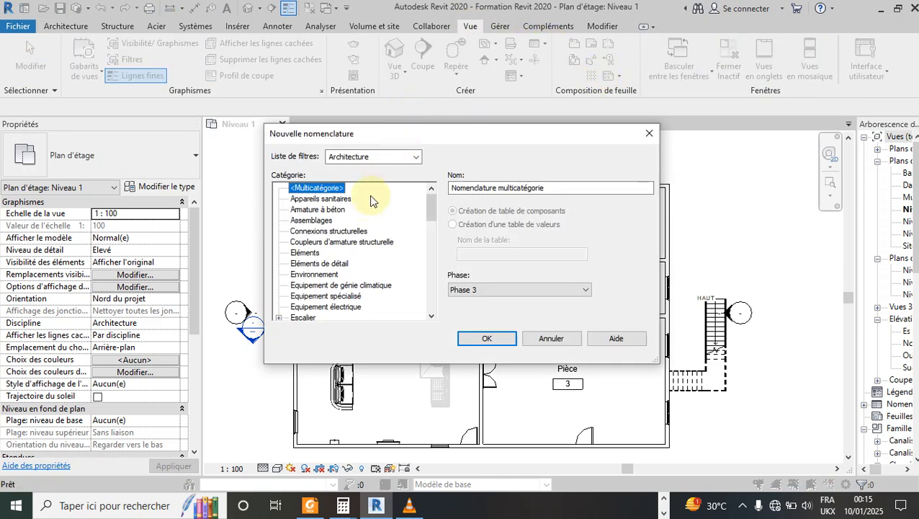
scroll(353, 223, "down", 3)
scroll(353, 225, "down", 4)
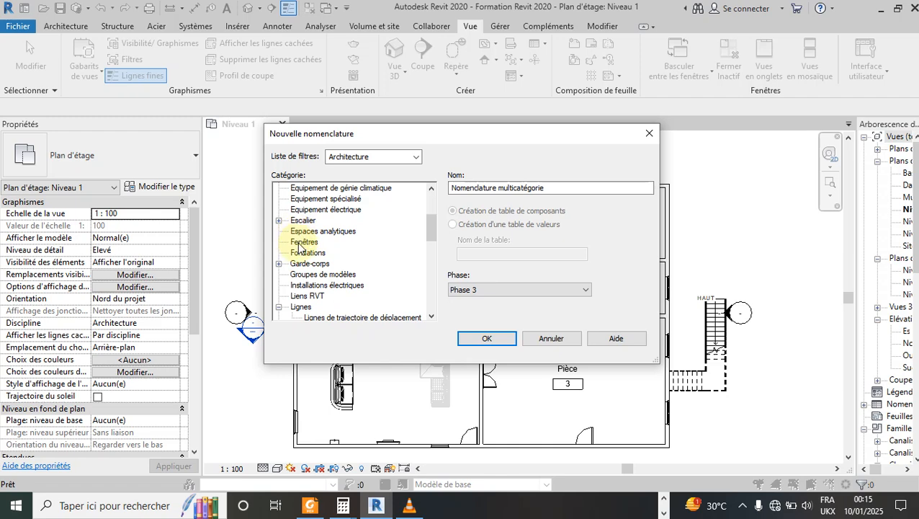
scroll(311, 247, "down", 4)
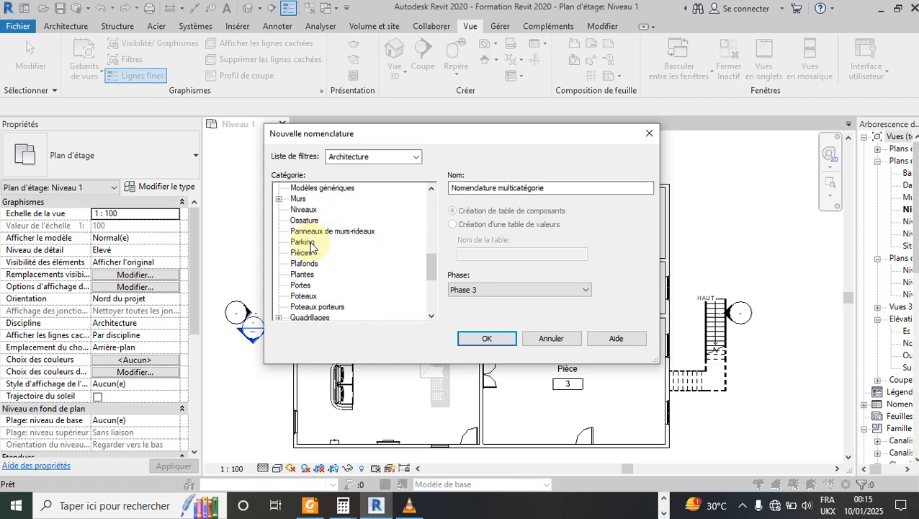
left_click(302, 242)
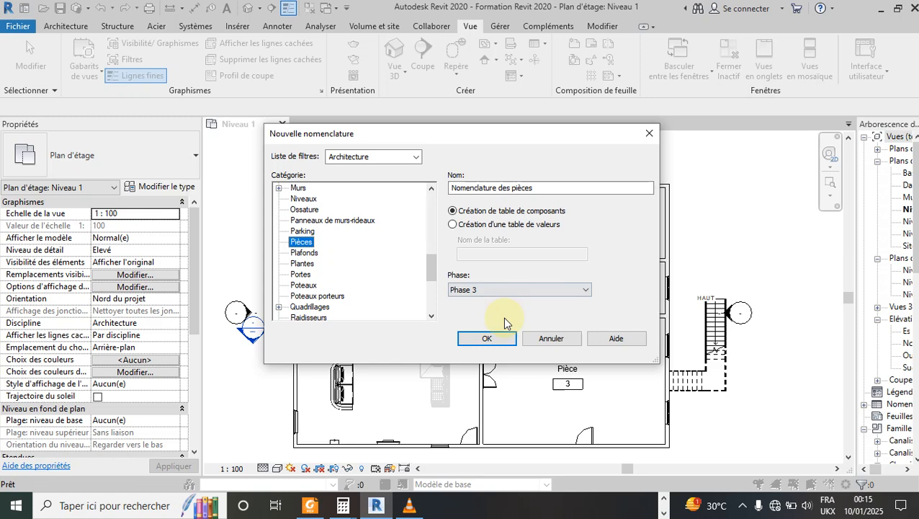
left_click(505, 291)
left_click(477, 319)
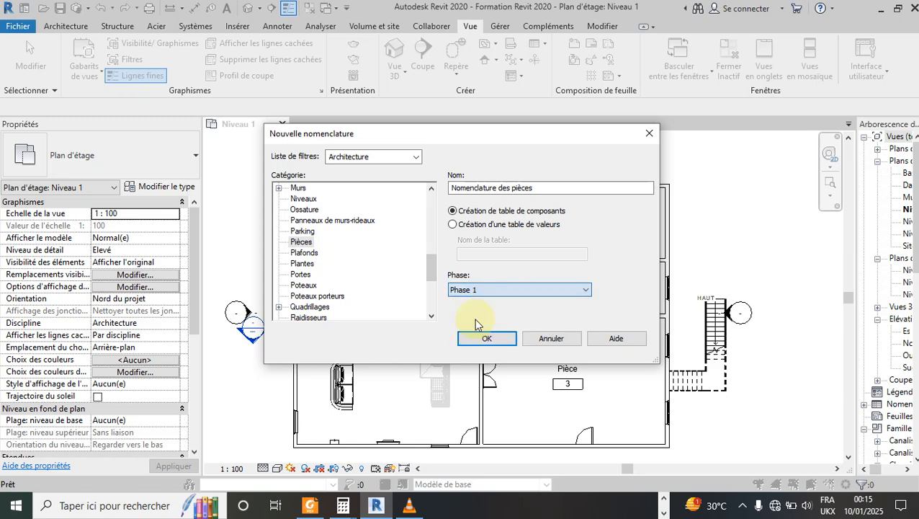
left_click(485, 338)
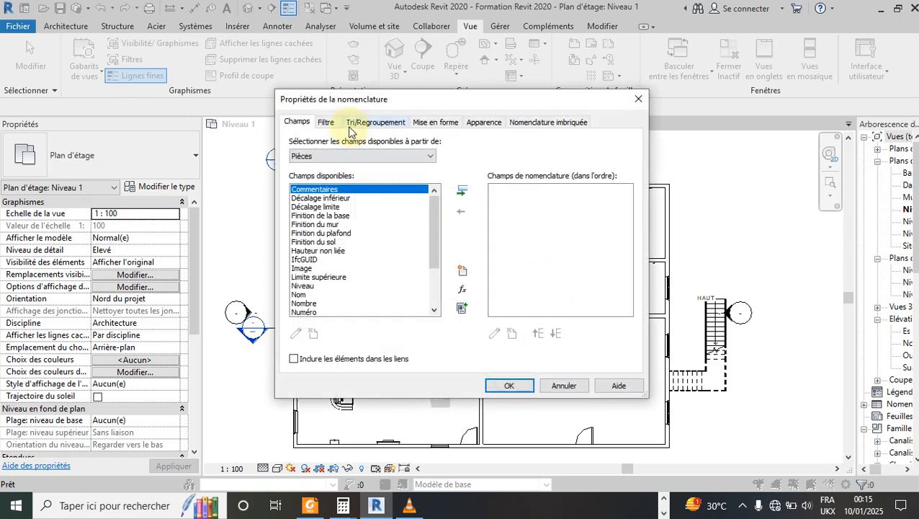
- Add the fields Numéro, Nom, Surface and Périmètre in that order and create the room schedule
scroll(339, 247, "down", 2)
scroll(340, 247, "down", 1)
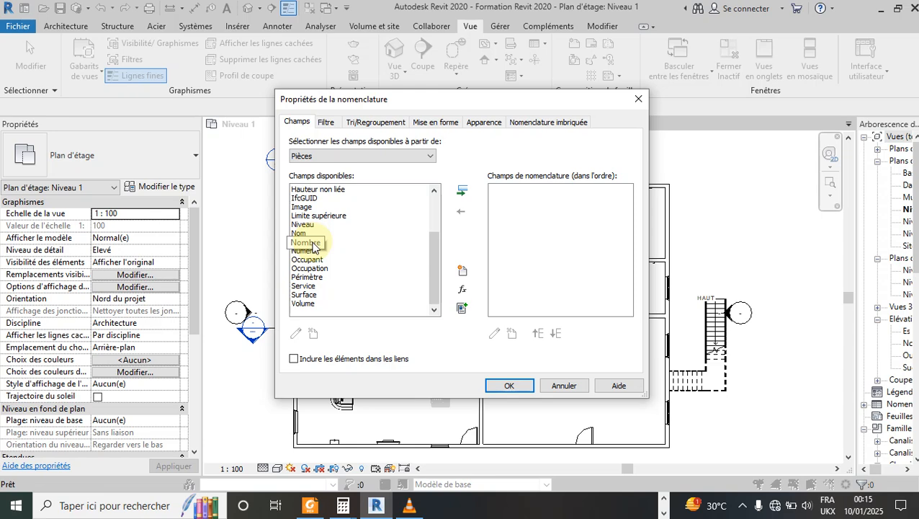
left_click(329, 249)
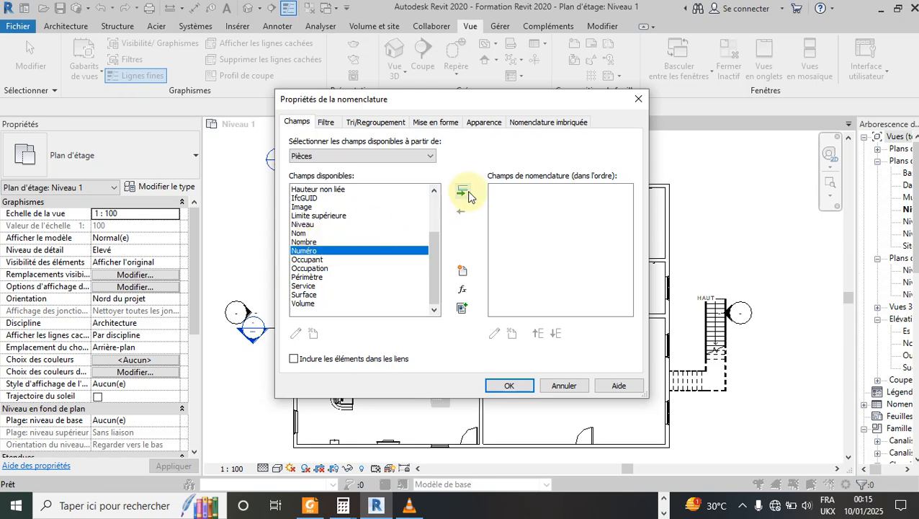
left_click(462, 190)
left_click(317, 242)
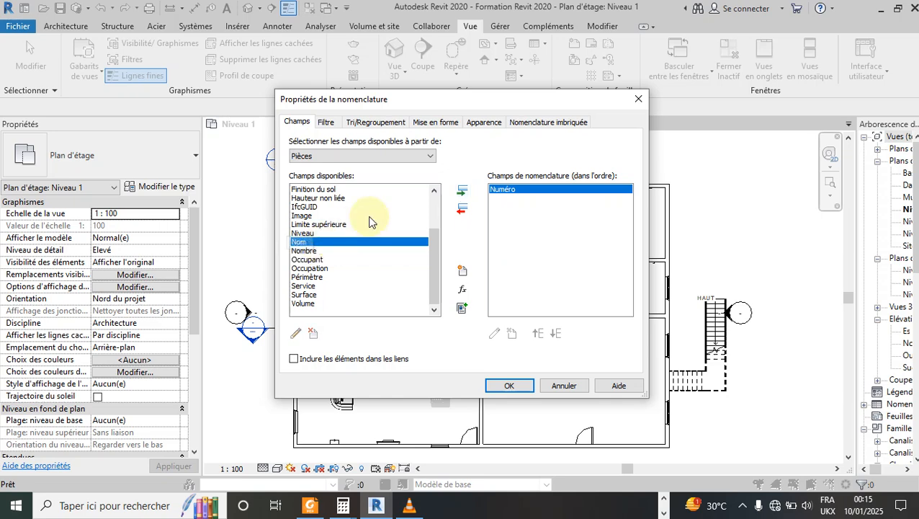
left_click(462, 190)
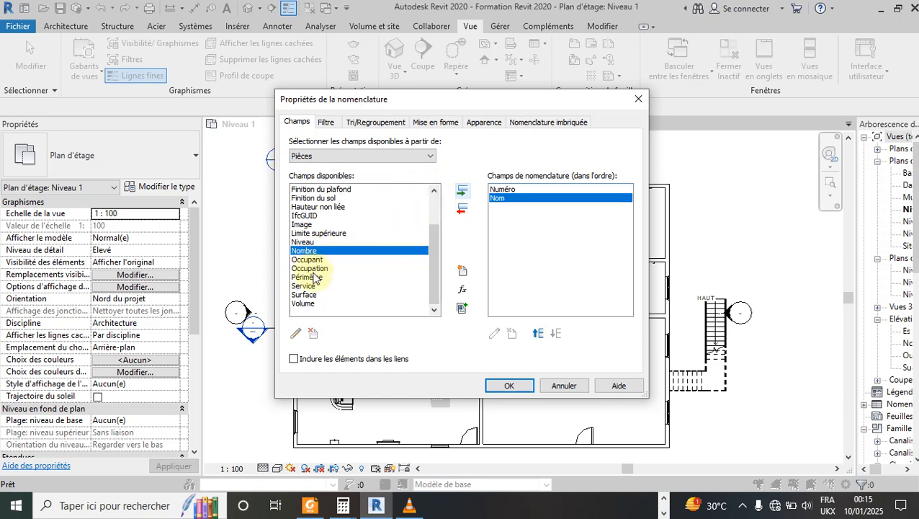
left_click(305, 295)
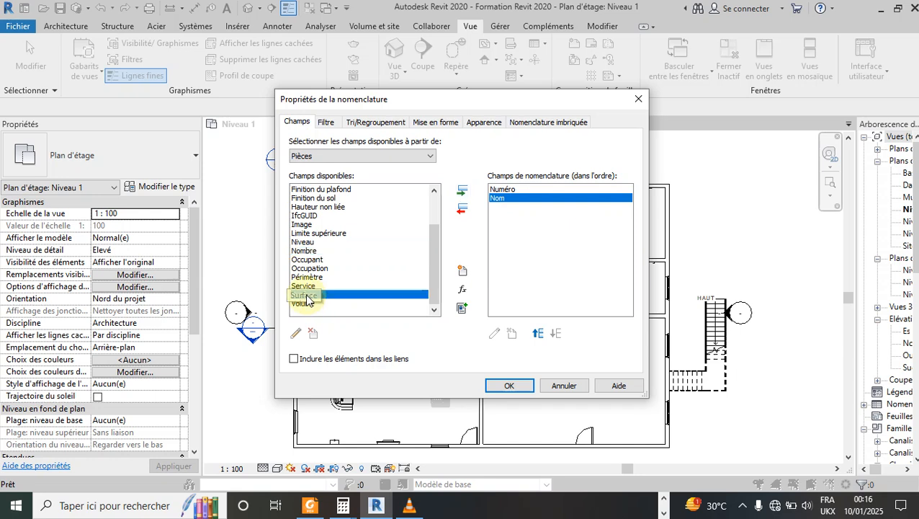
left_click(465, 193)
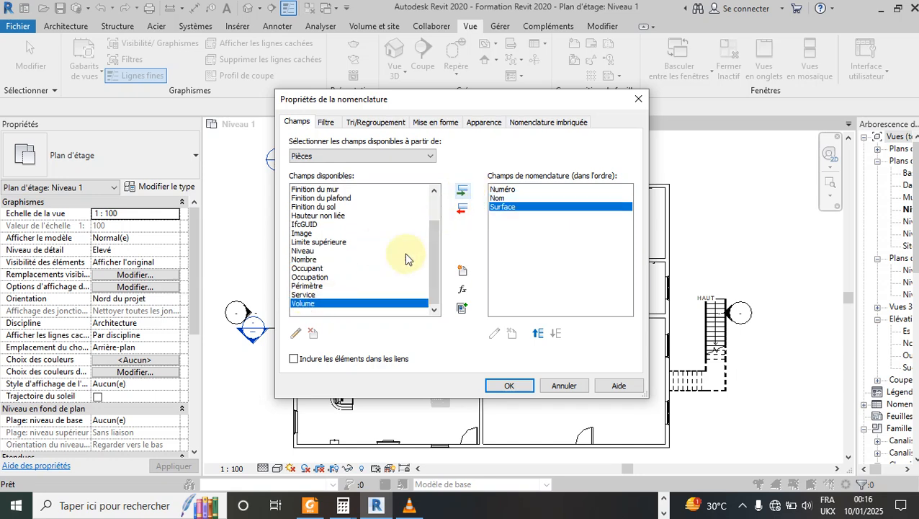
left_click(307, 286)
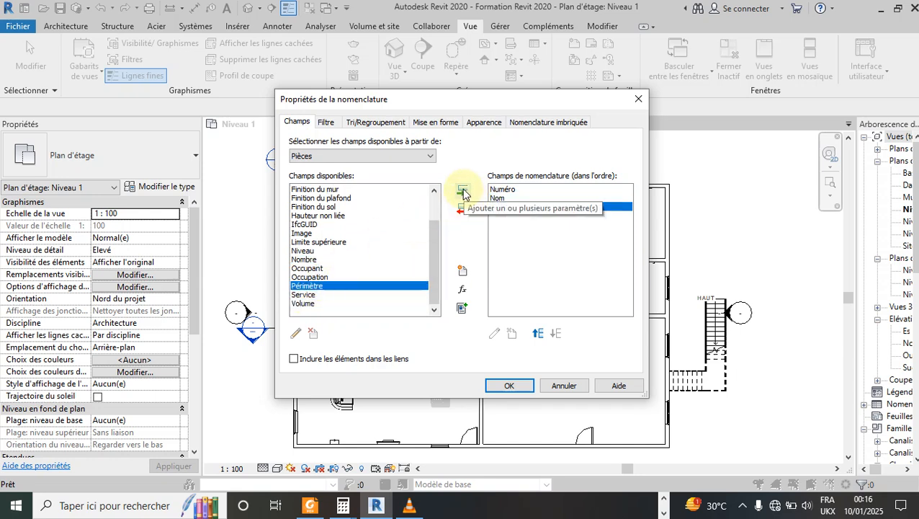
left_click(463, 190)
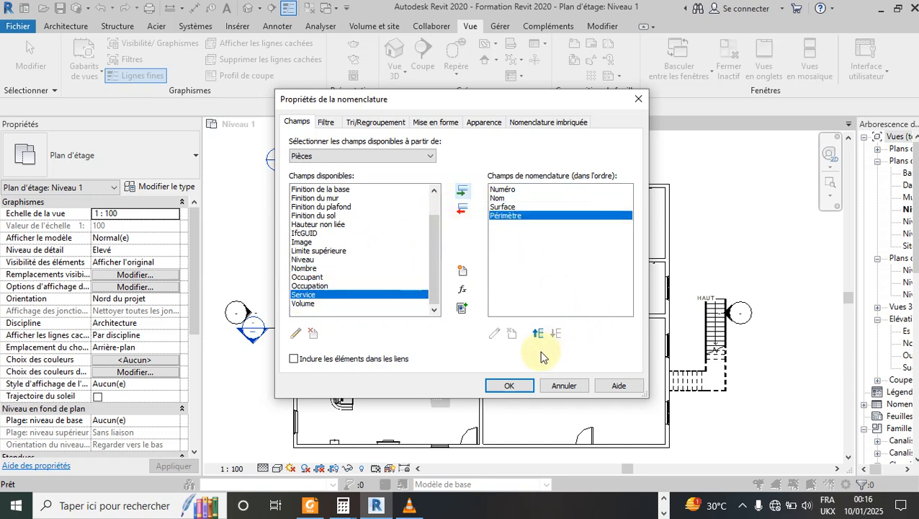
left_click(511, 385)
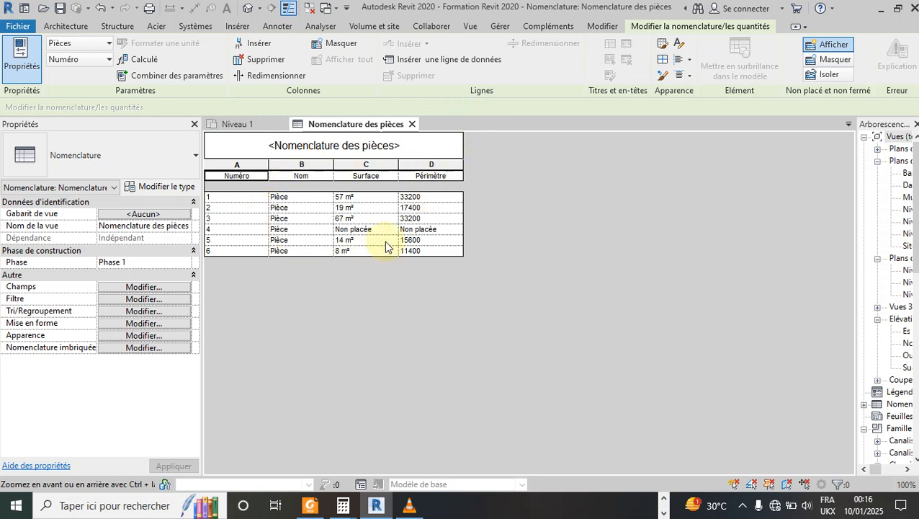
- Tile the open views to show the room schedule and the Niveau 1 plan side by side
left_click(470, 25)
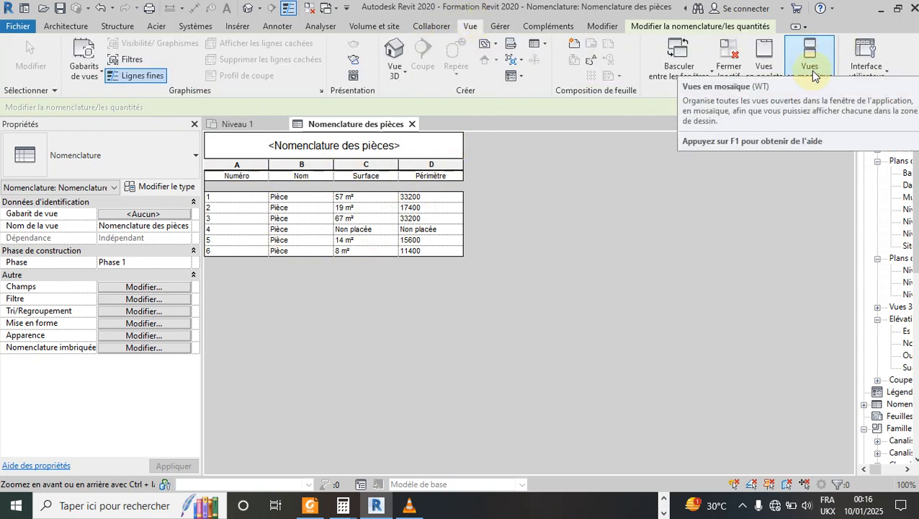
left_click(812, 76)
scroll(558, 232, "down", 2)
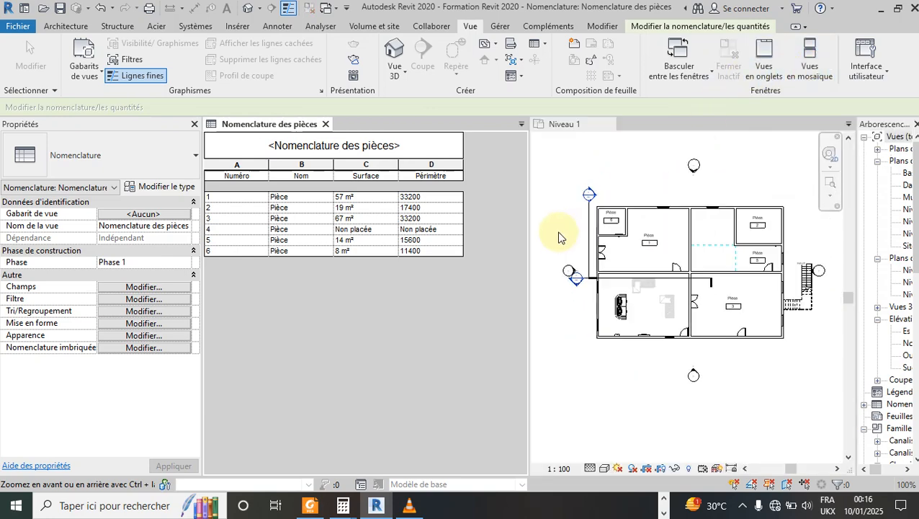
scroll(742, 220, "up", 1)
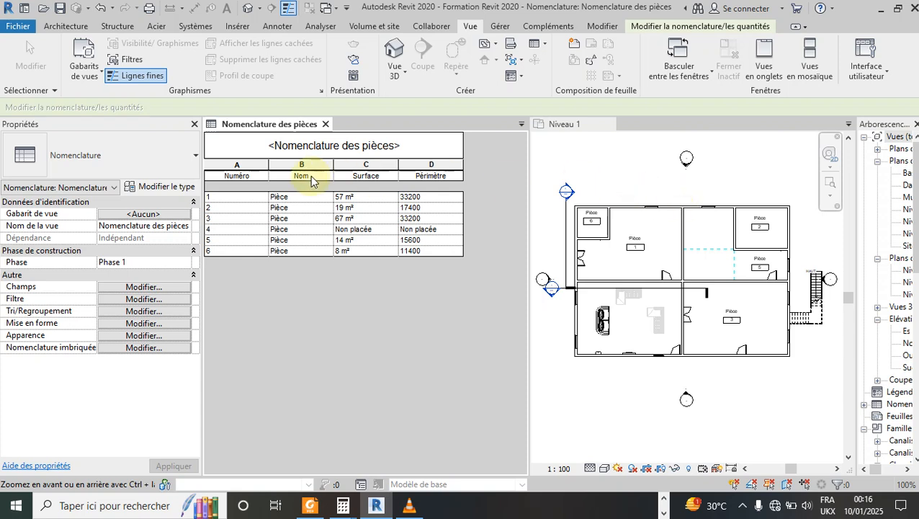
- Select the schedule rows of rooms 1 to 5 one by one to locate each room on the plan
left_click(260, 198)
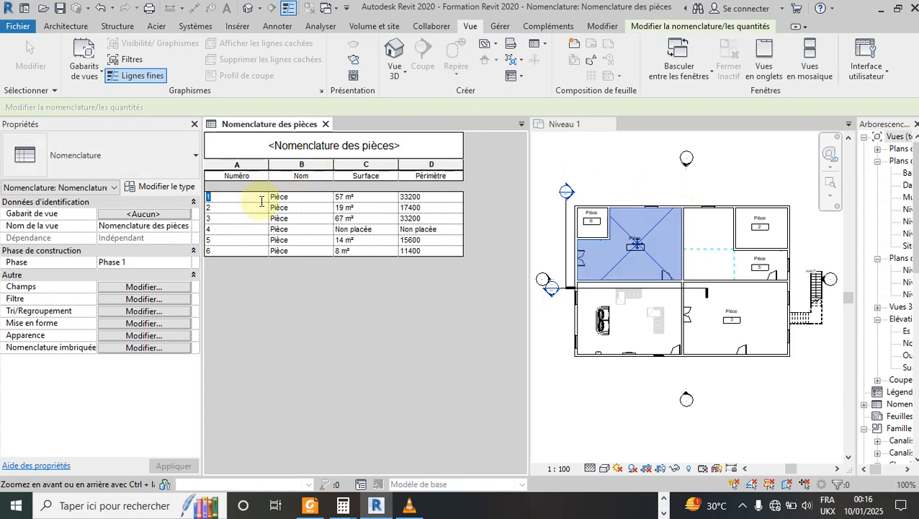
left_click(261, 208)
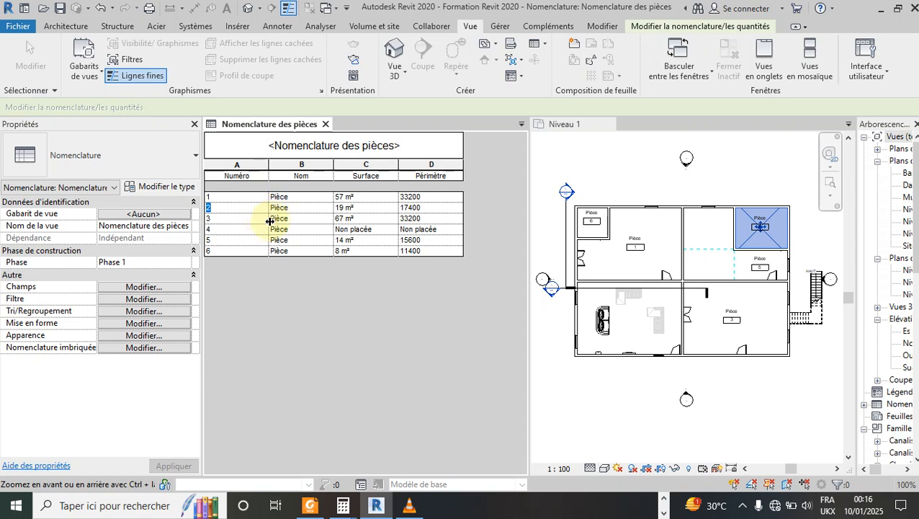
left_click(265, 219)
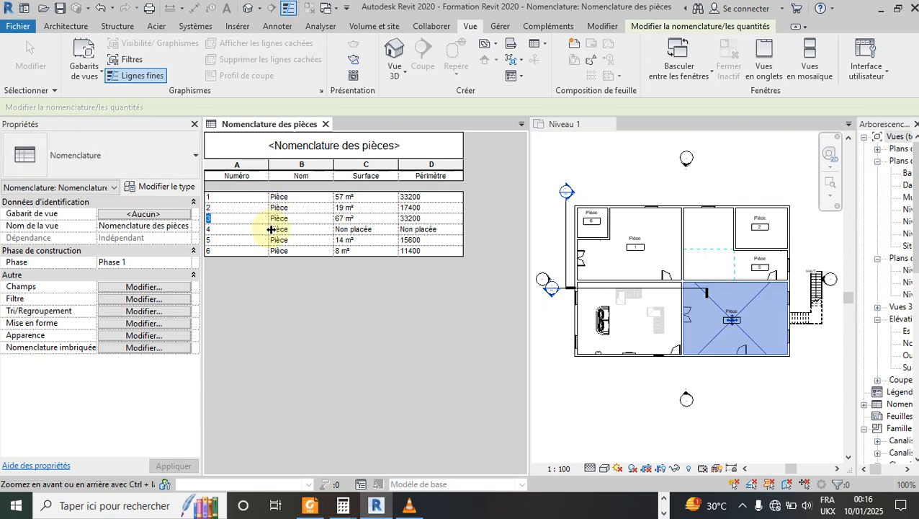
left_click(256, 229)
left_click(252, 240)
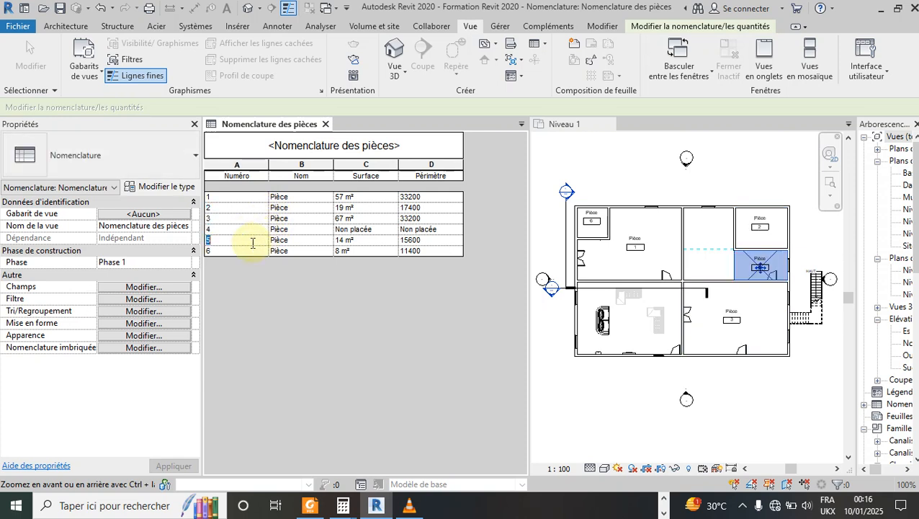
- Rename room 1 to "Salon" in the schedule and check its tag on the floor plan
left_click(297, 196)
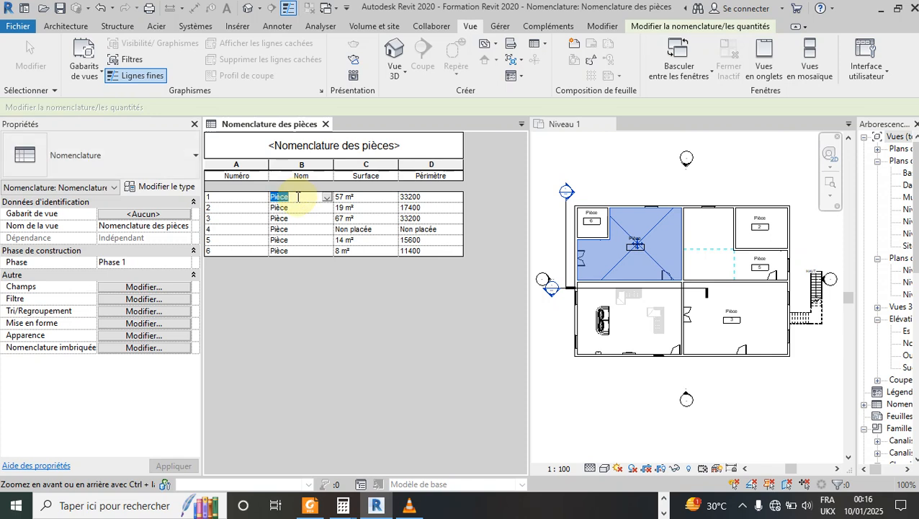
type("Salon")
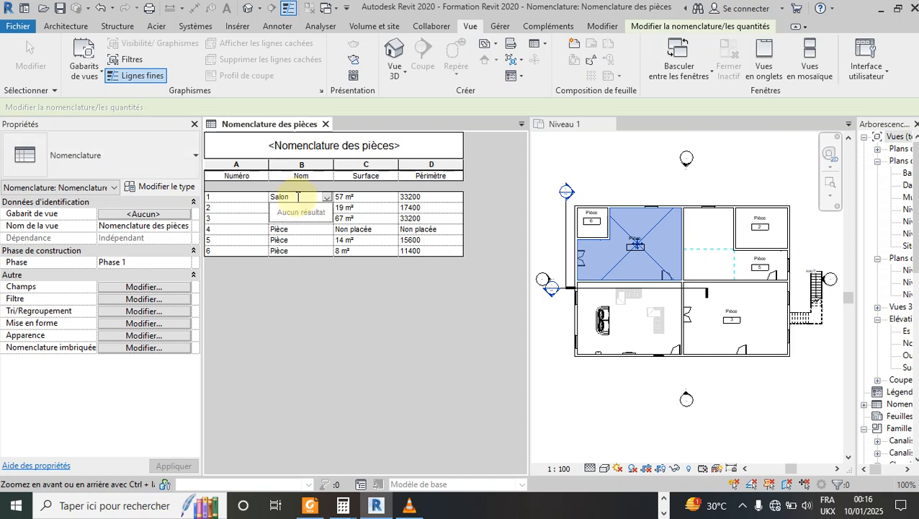
key("Return")
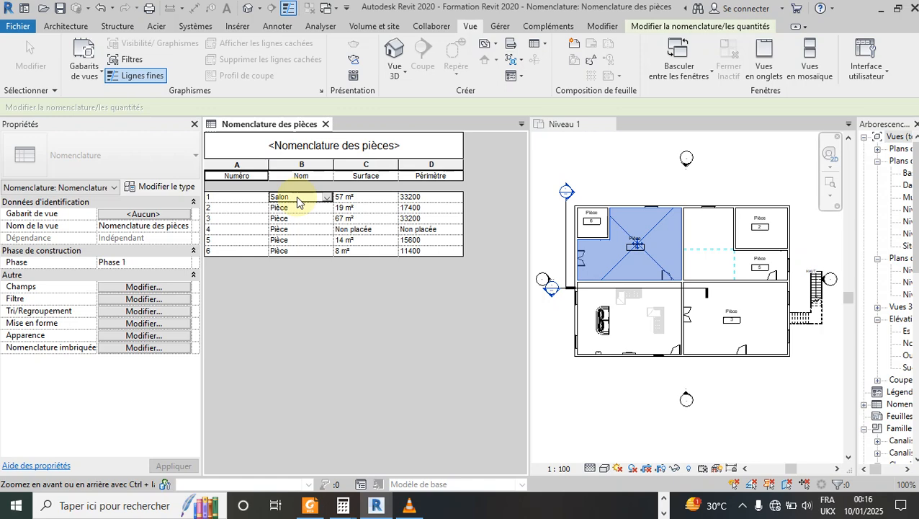
scroll(646, 240, "up", 2)
scroll(633, 238, "up", 1)
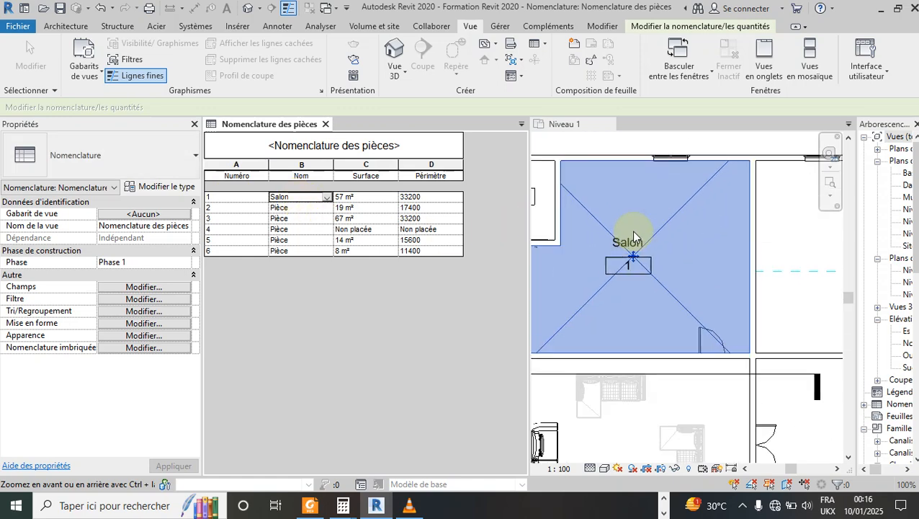
scroll(684, 259, "down", 5)
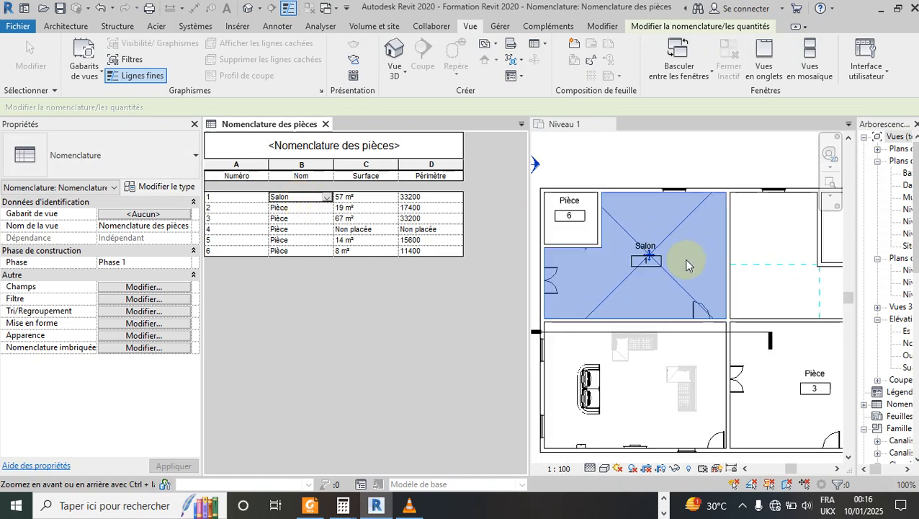
- Rename the unplaced room 4 to "HS" in the room schedule
left_click(294, 227)
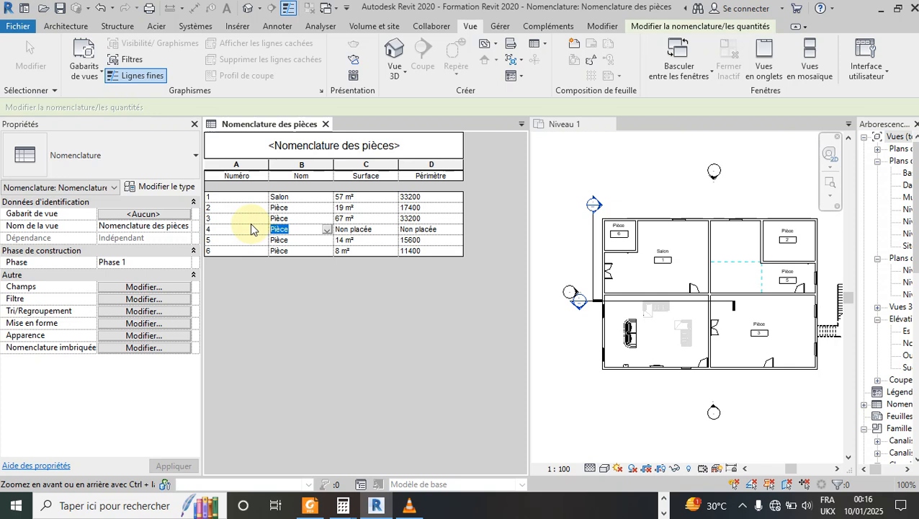
type("HS")
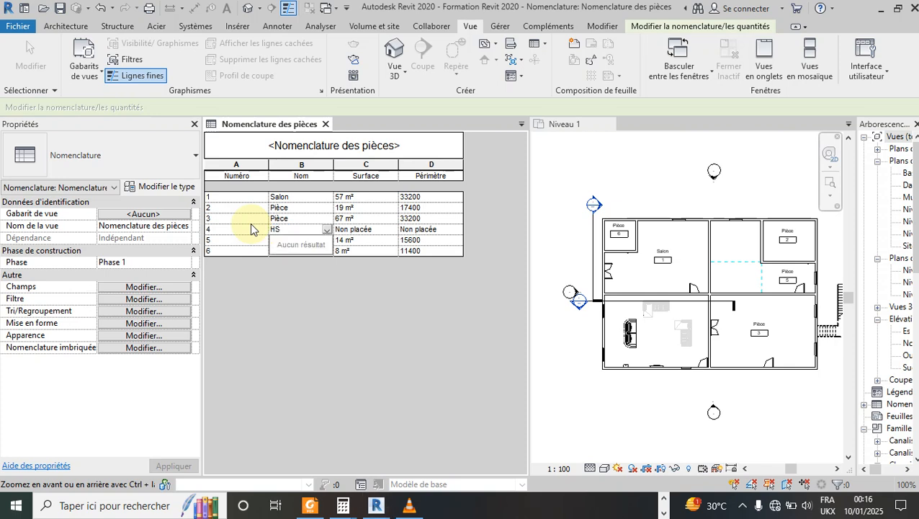
scroll(724, 309, "up", 2)
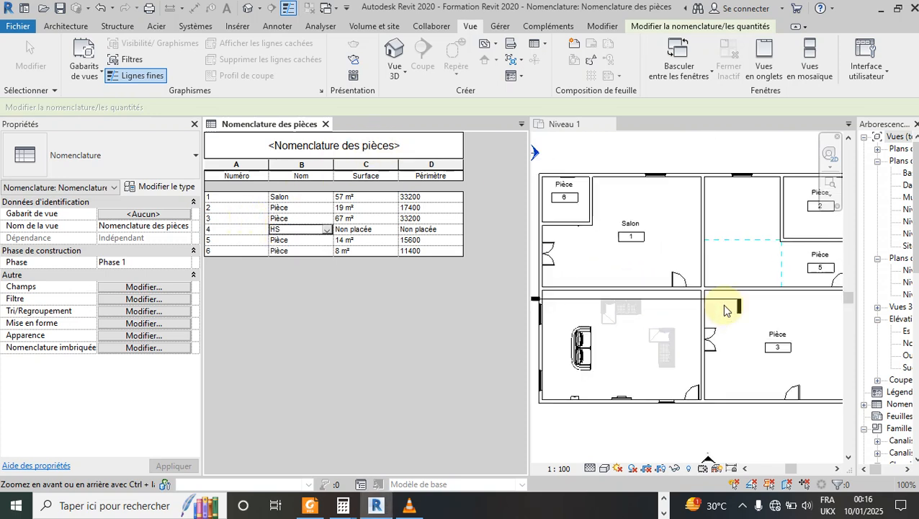
scroll(615, 259, "down", 1)
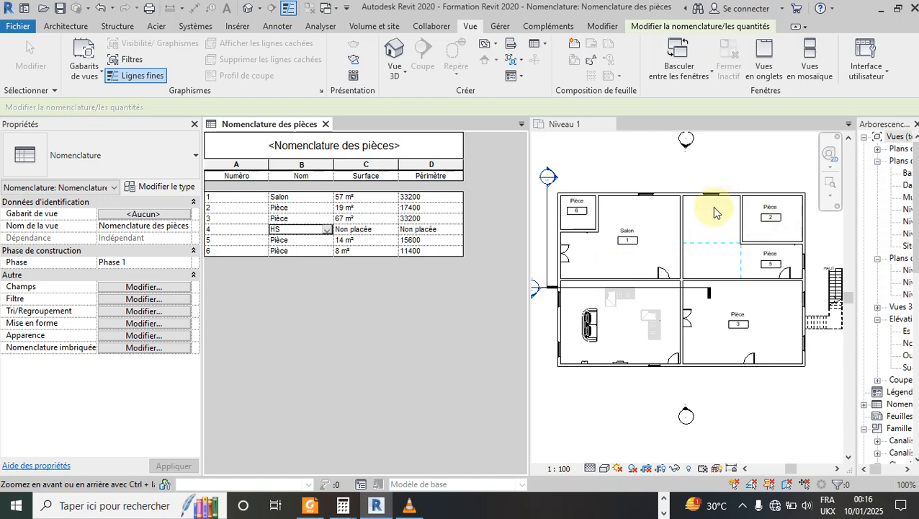
scroll(713, 216, "up", 2)
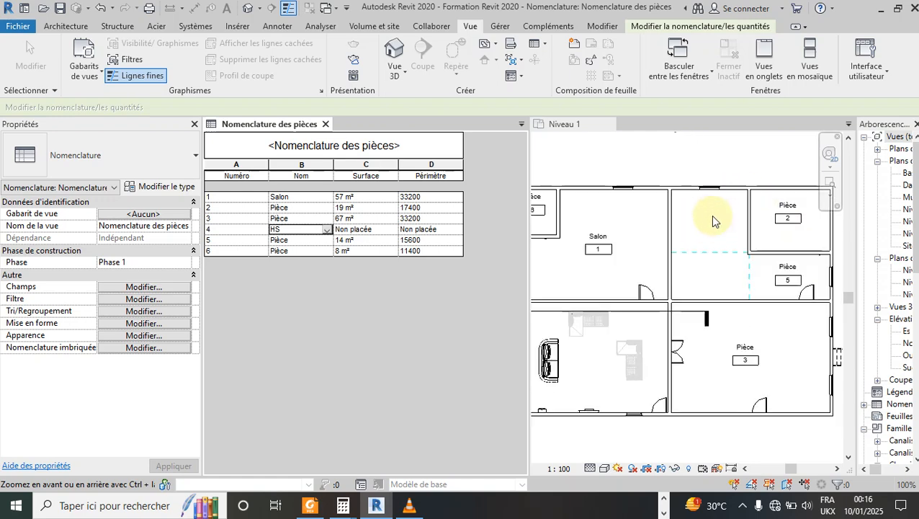
scroll(710, 216, "down", 3)
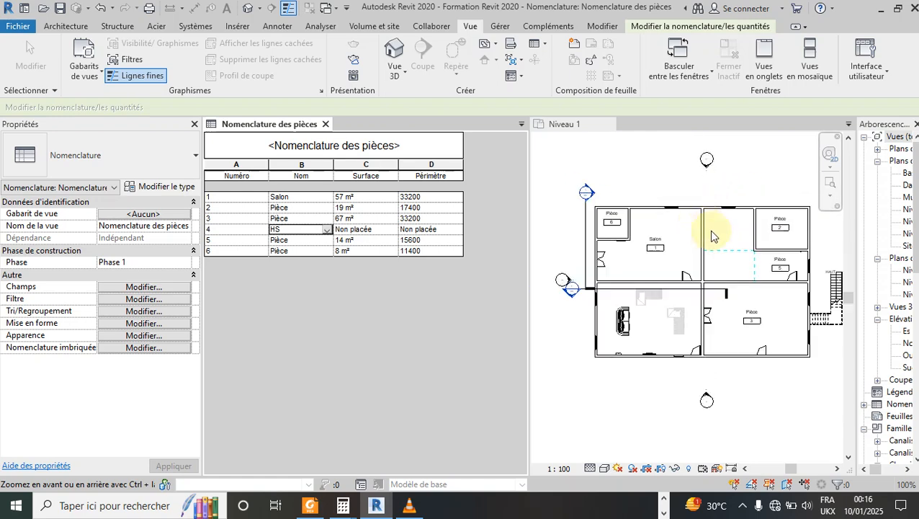
scroll(755, 210, "up", 1)
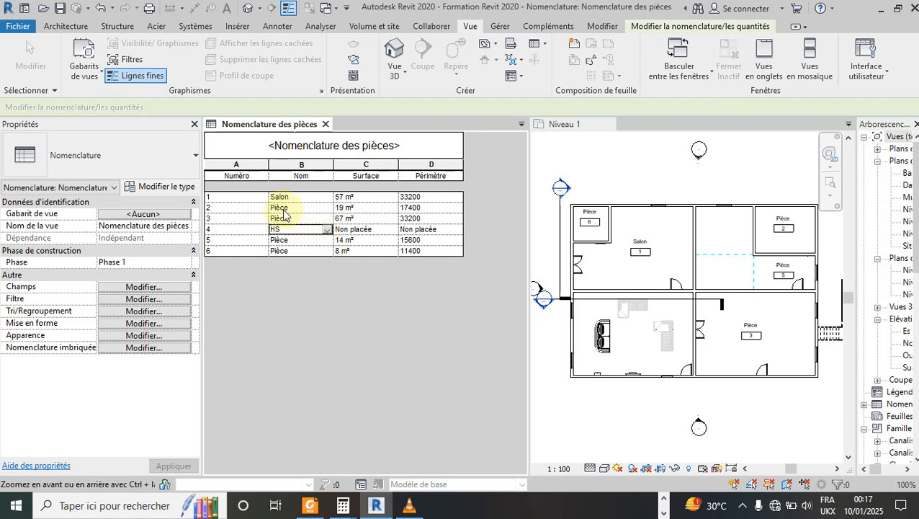
- Rename room 6 to "Douche" in the room schedule
left_click(286, 252)
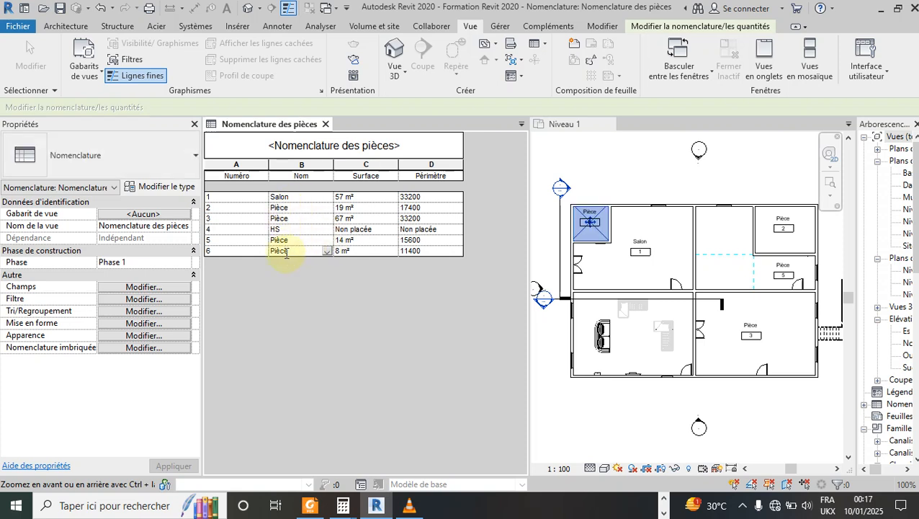
left_click_drag(294, 251, 247, 248)
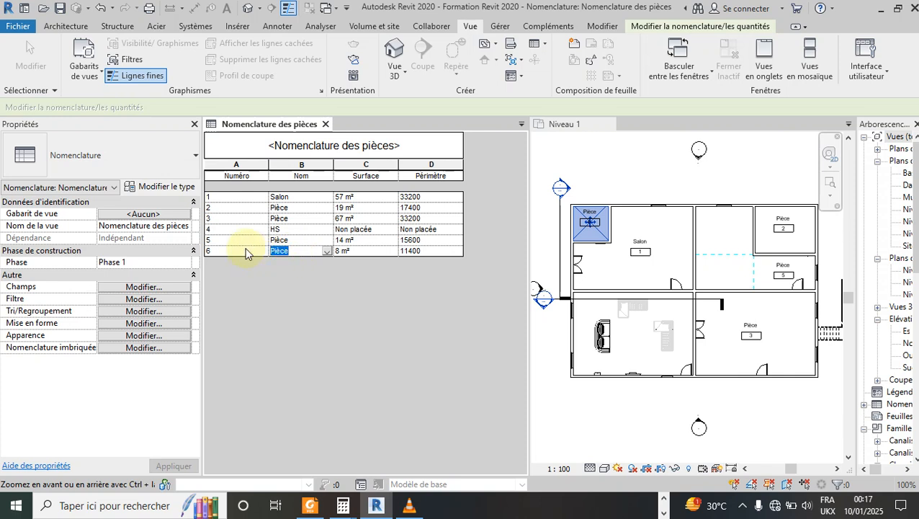
type("Douche")
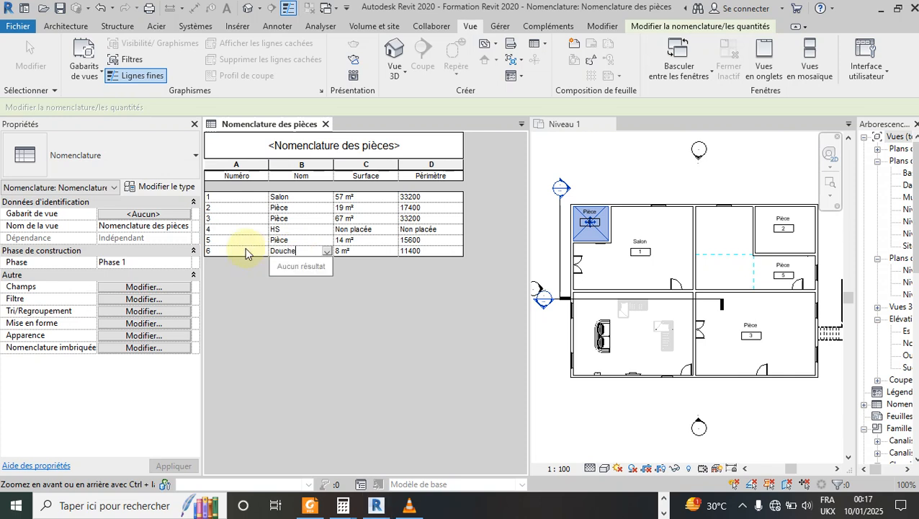
key("Return")
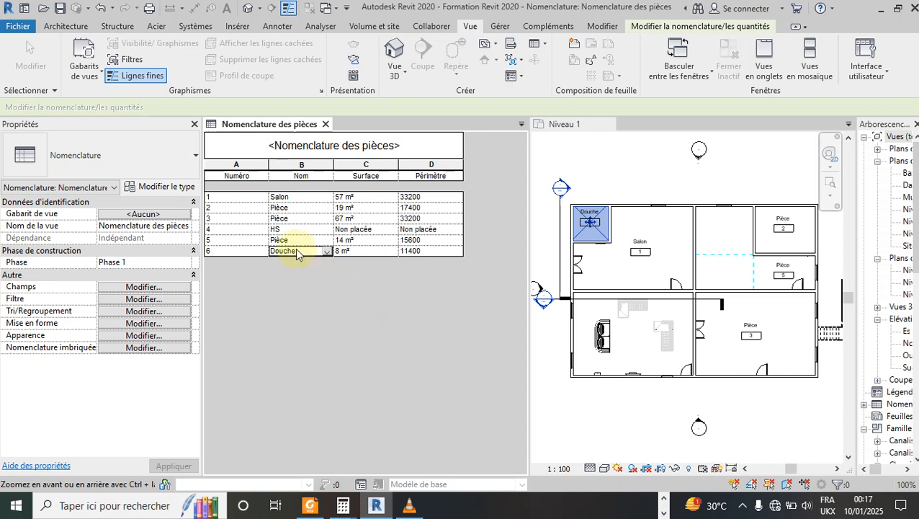
- Delete the unplaced room 4 from the project through its row in the room schedule
left_click(220, 229)
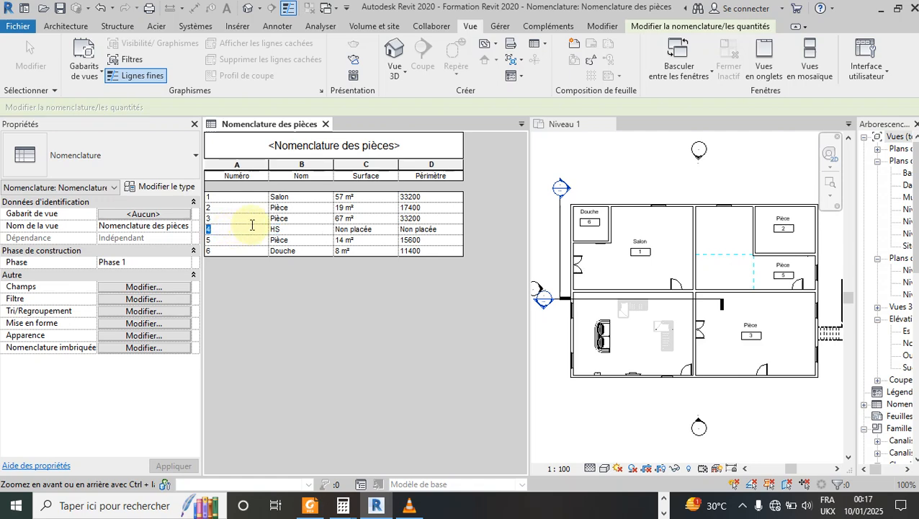
left_click(675, 26)
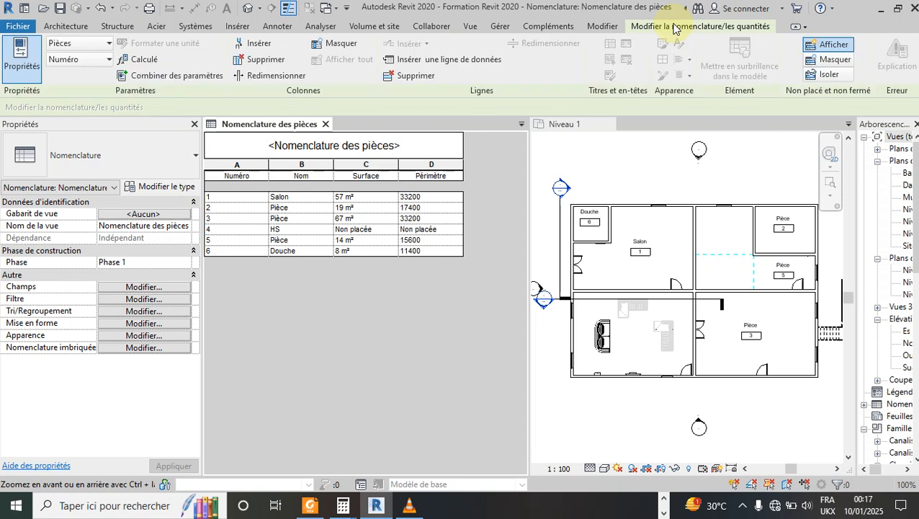
left_click(411, 76)
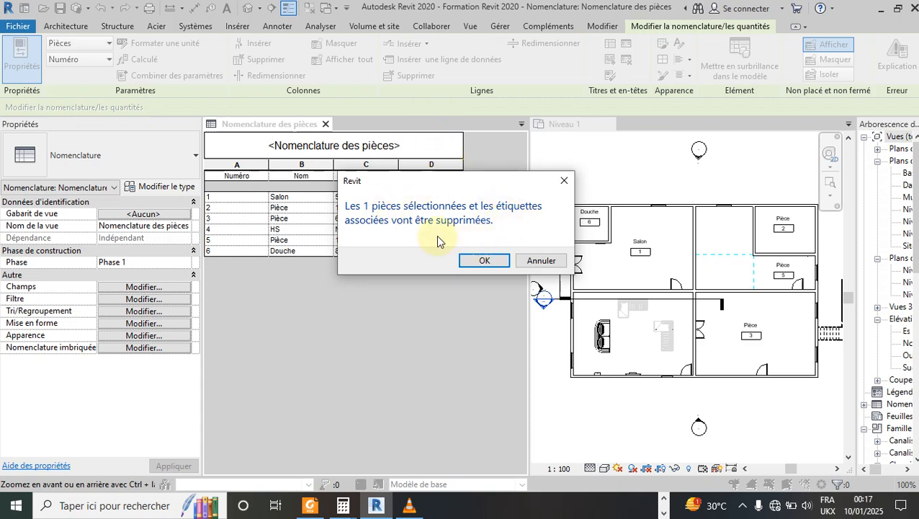
left_click(484, 262)
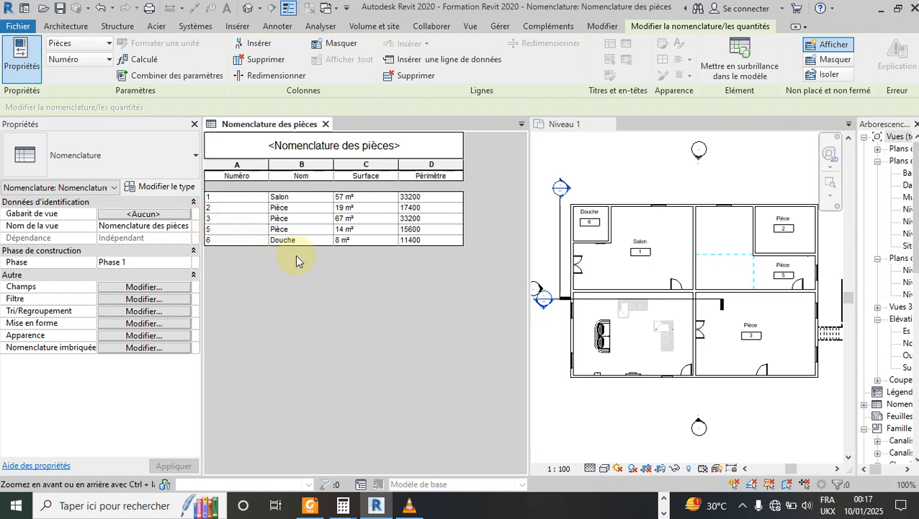
- Place a new tagged room on the Niveau 1 plan between Salon and room 2, above the dashed separation line
left_click(78, 27)
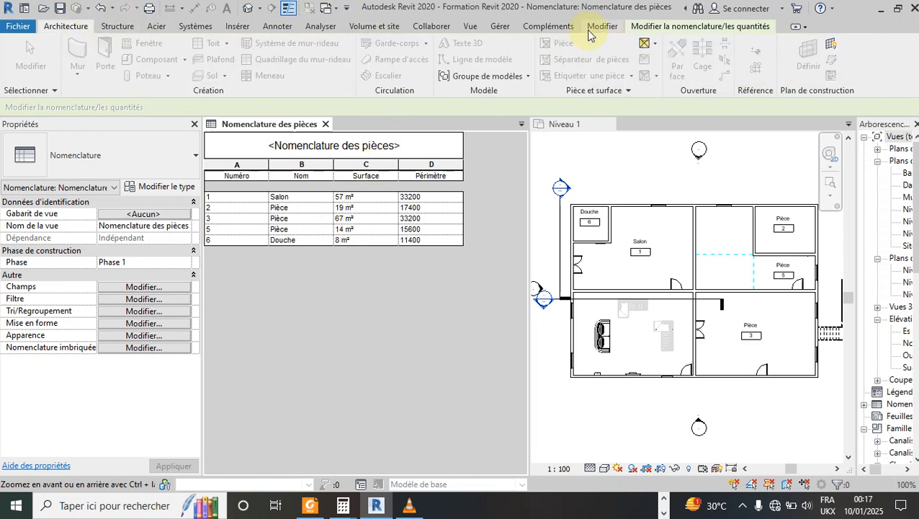
left_click(641, 167)
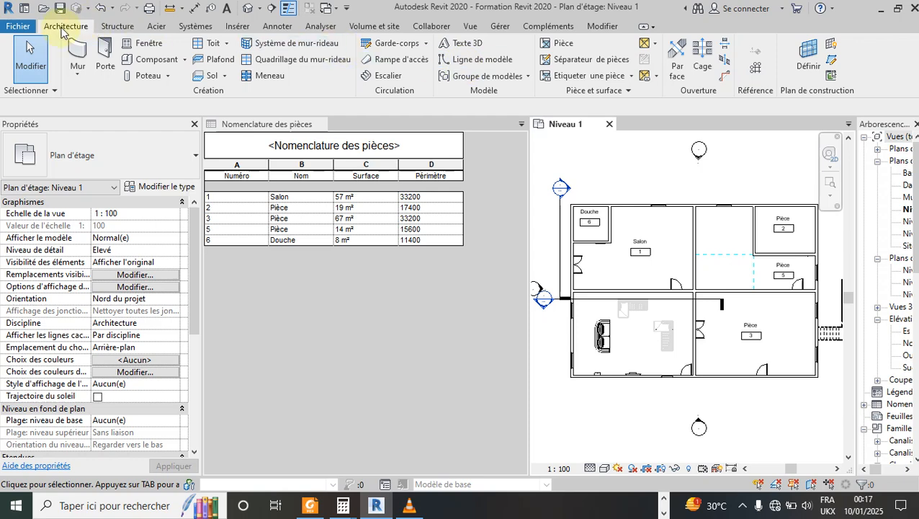
left_click(558, 43)
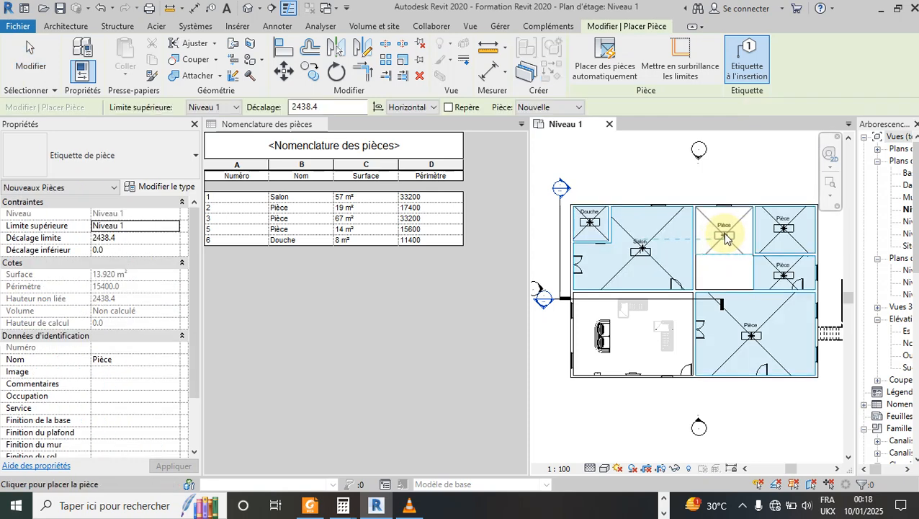
left_click(725, 237)
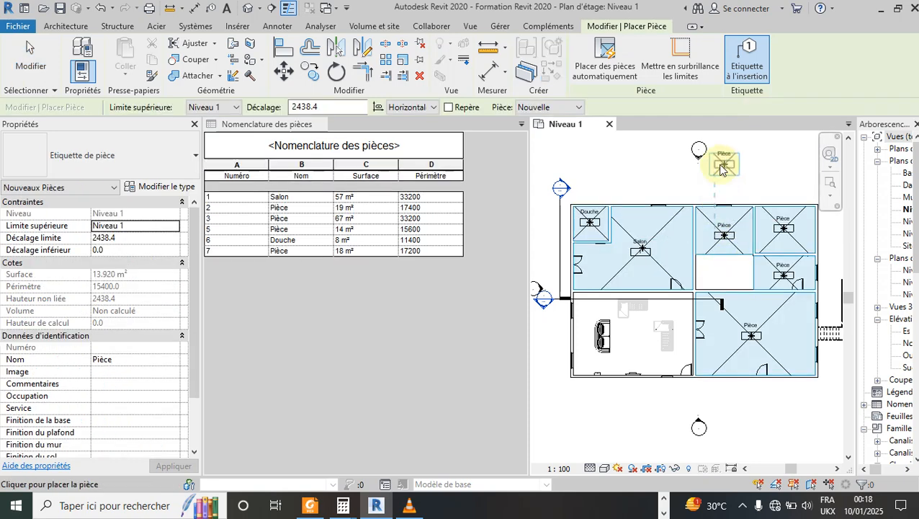
key("Escape")
key("Escape")
scroll(727, 237, "up", 3)
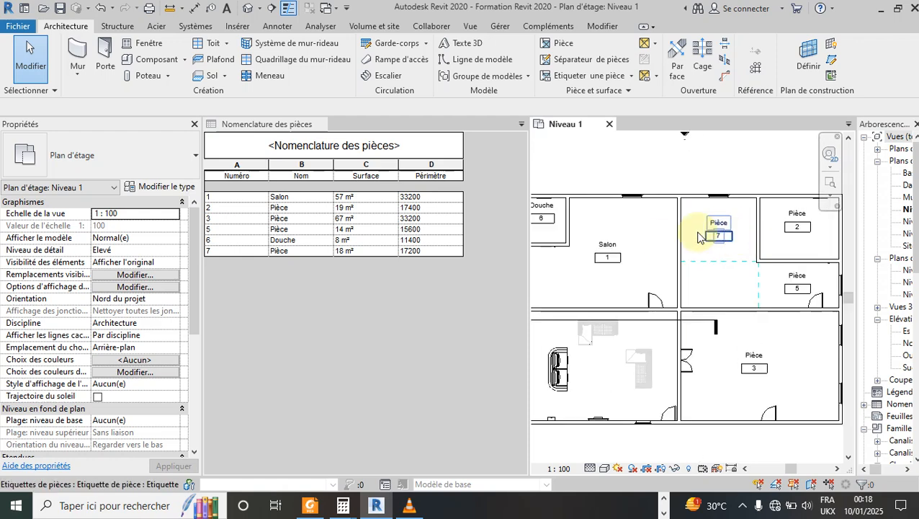
scroll(697, 236, "down", 2)
scroll(713, 236, "up", 3)
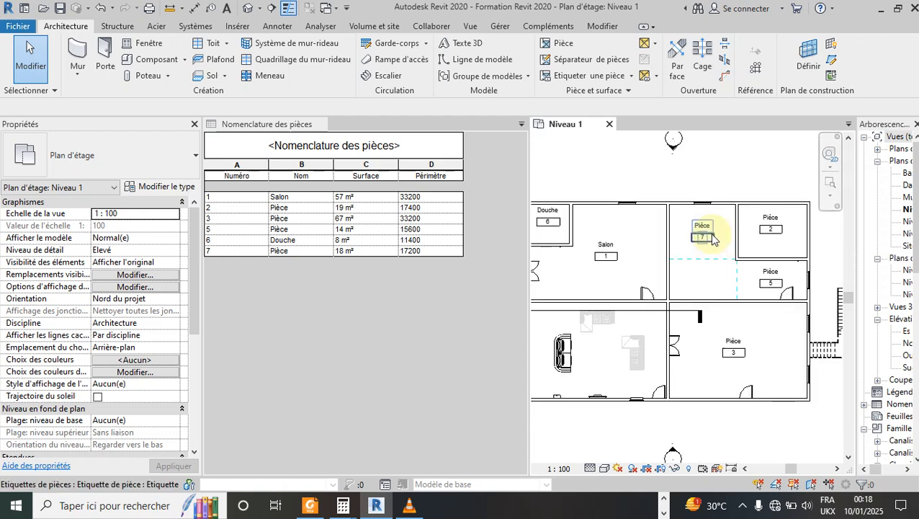
scroll(722, 231, "down", 1)
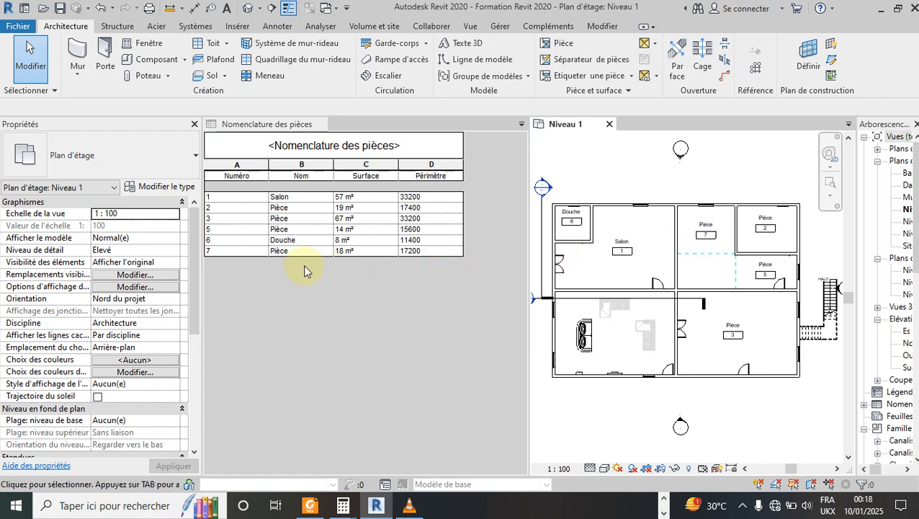
- Place a new tagged room in the empty area below the dashed separation line, between Salon and room 5
left_click(561, 48)
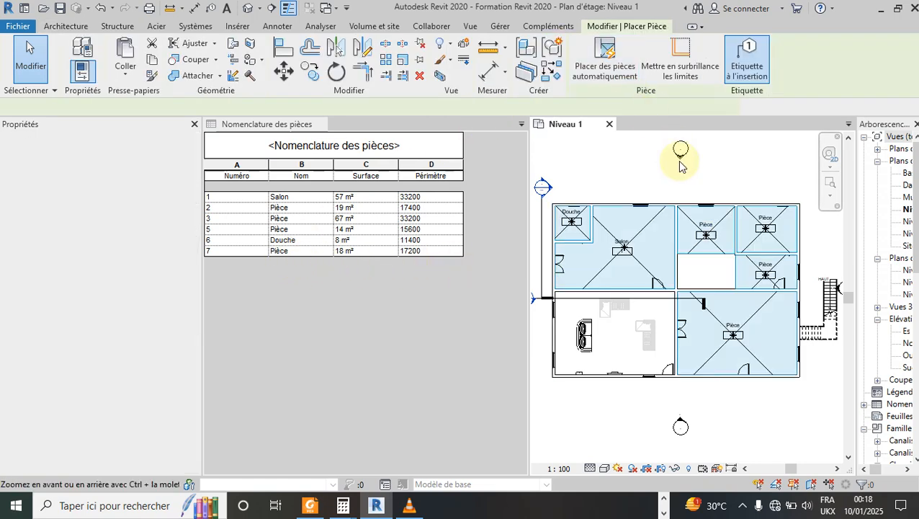
left_click(711, 271)
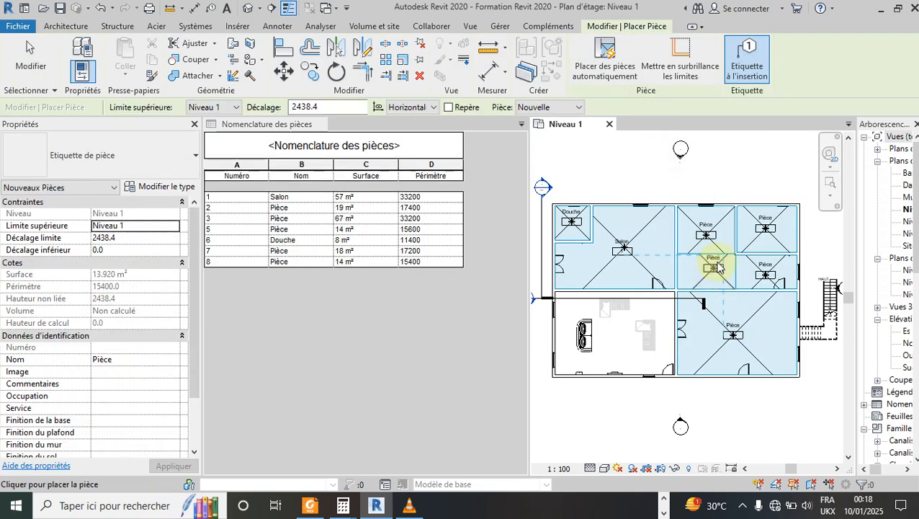
key("Escape")
key("Escape")
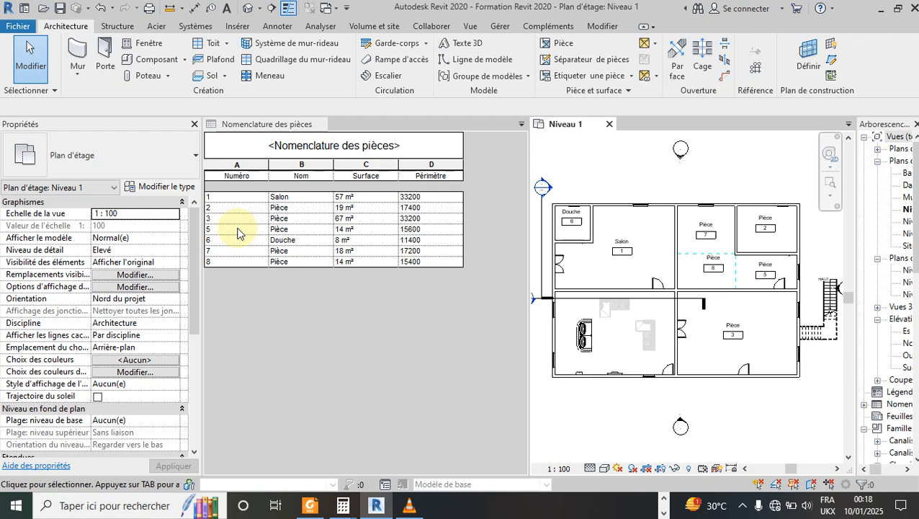
- Renumber room 8 as 4 in the schedule and check its tag on the Niveau 1 plan
left_click(213, 262)
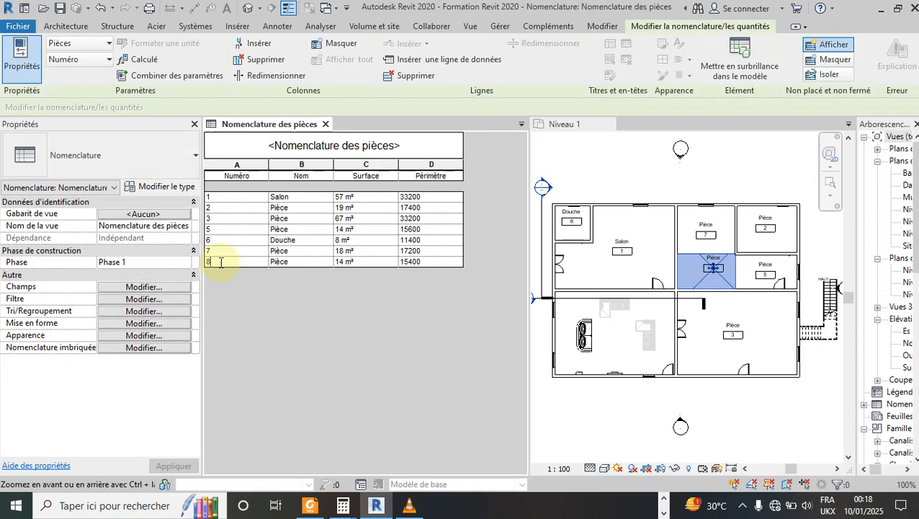
type("4")
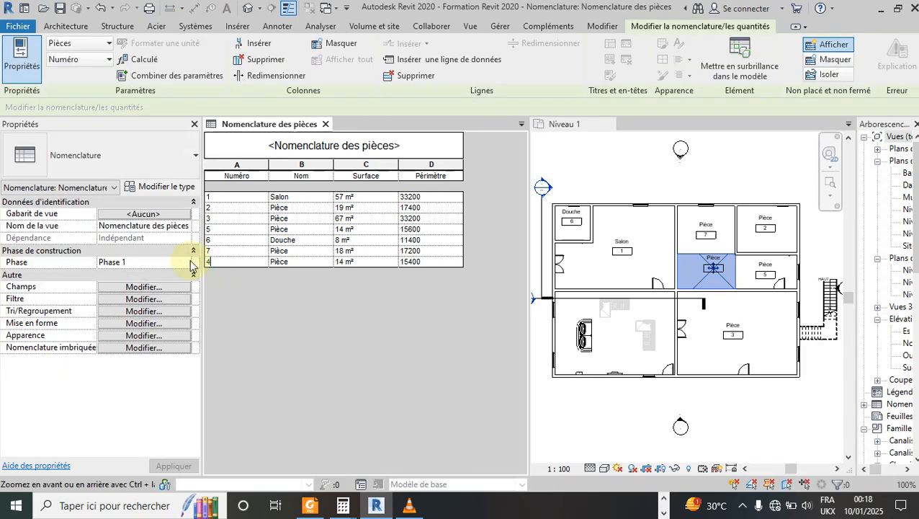
left_click(286, 272)
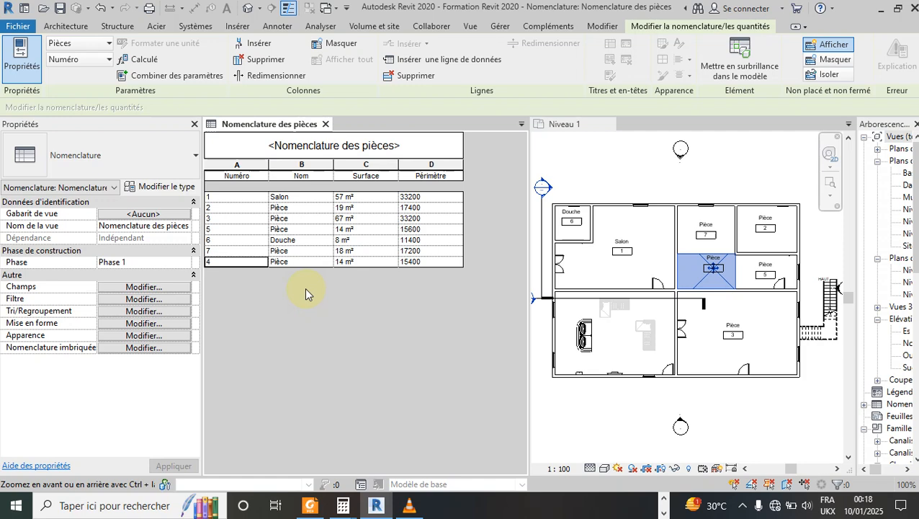
left_click(709, 270)
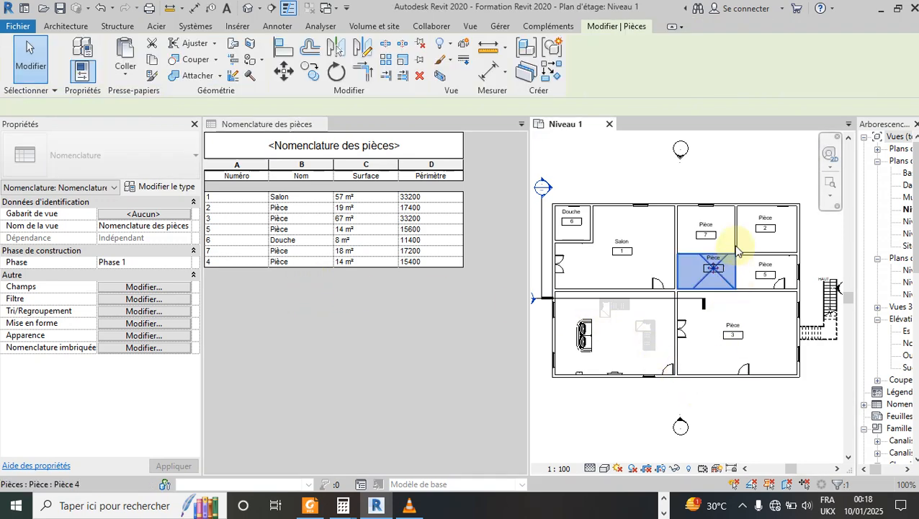
scroll(791, 255, "up", 2)
left_click(819, 294)
scroll(601, 293, "down", 2)
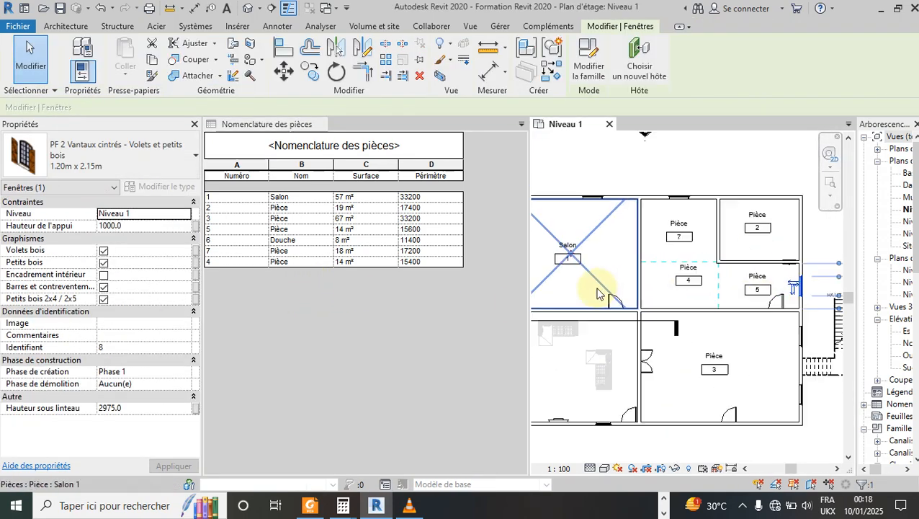
left_click(801, 224)
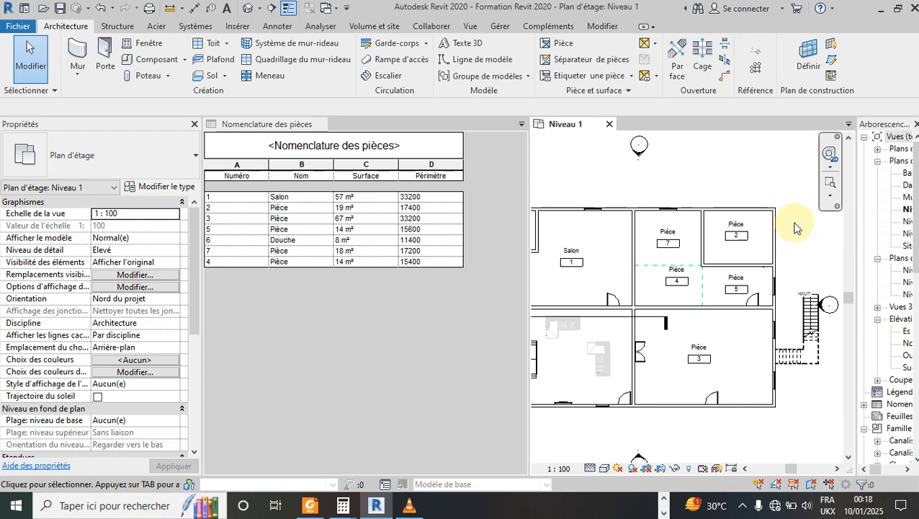
scroll(771, 256, "down", 2)
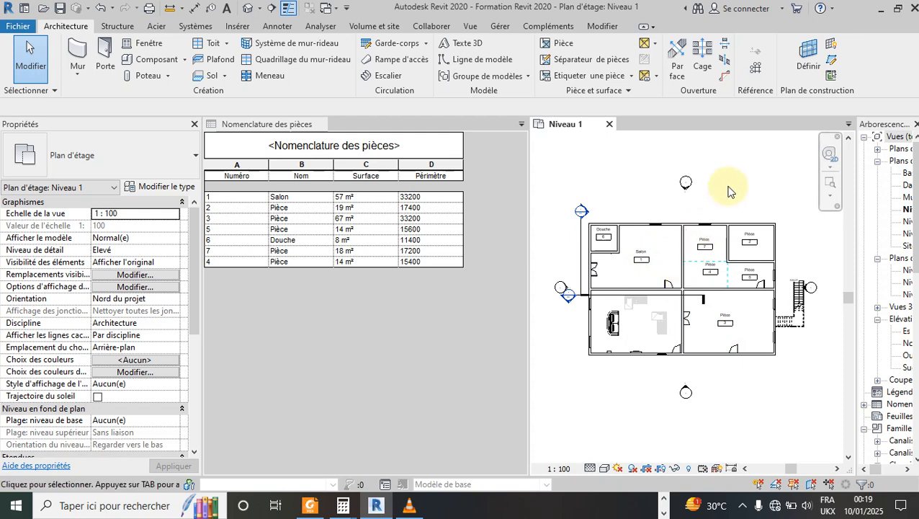
scroll(720, 266, "up", 2)
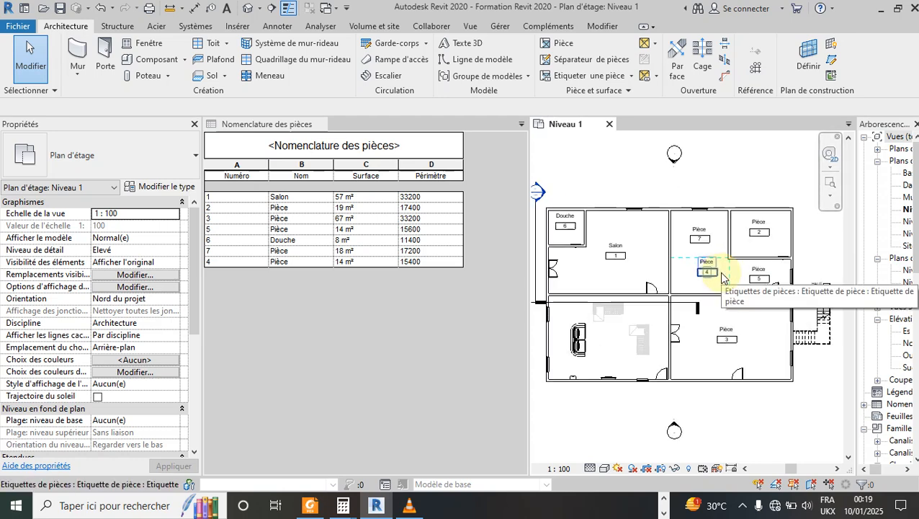
scroll(734, 274, "up", 1)
scroll(738, 277, "down", 2)
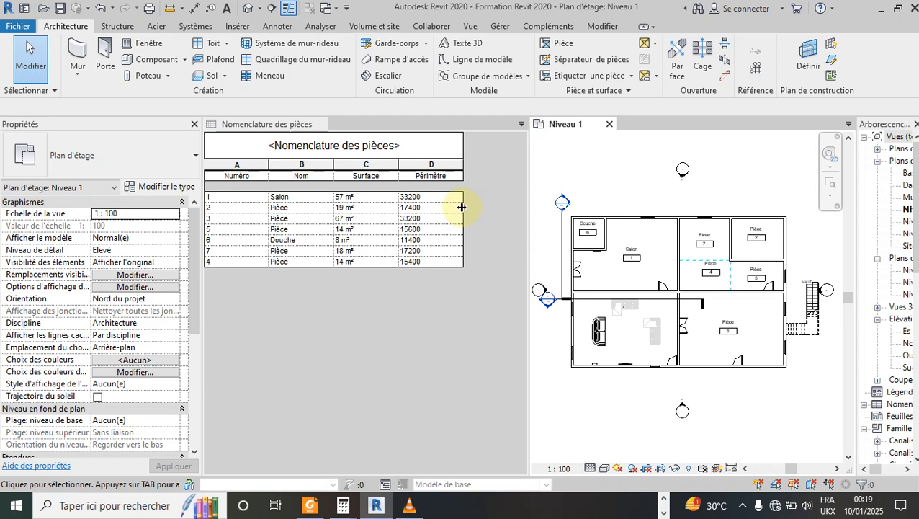
left_click(211, 231)
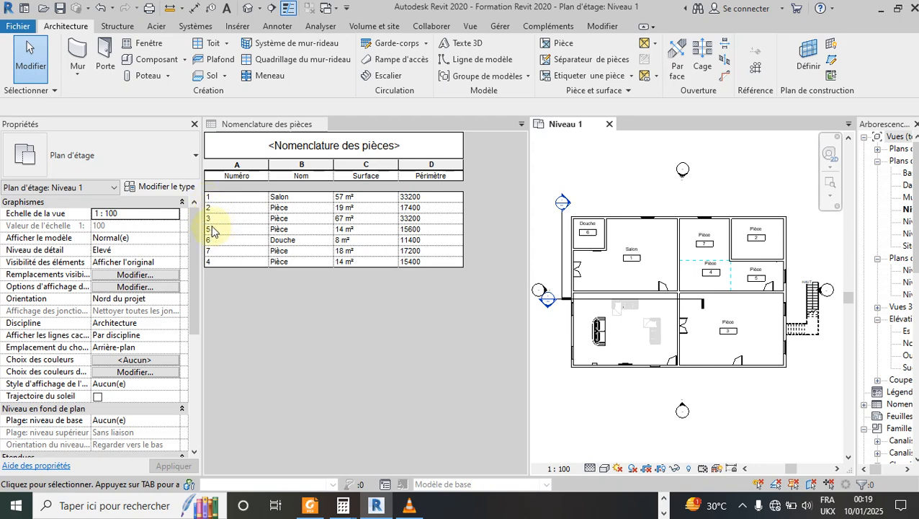